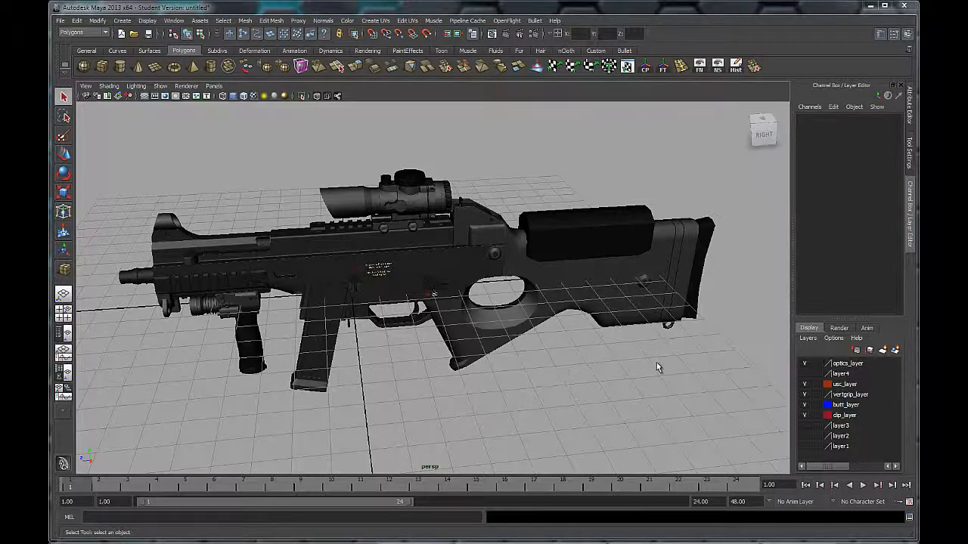
- Examine how the scope and rails are split into separate meshes by selecting the scope body, mount screws, rear ring, turret caps and rails individually
alt+drag(702, 359, 675, 354)
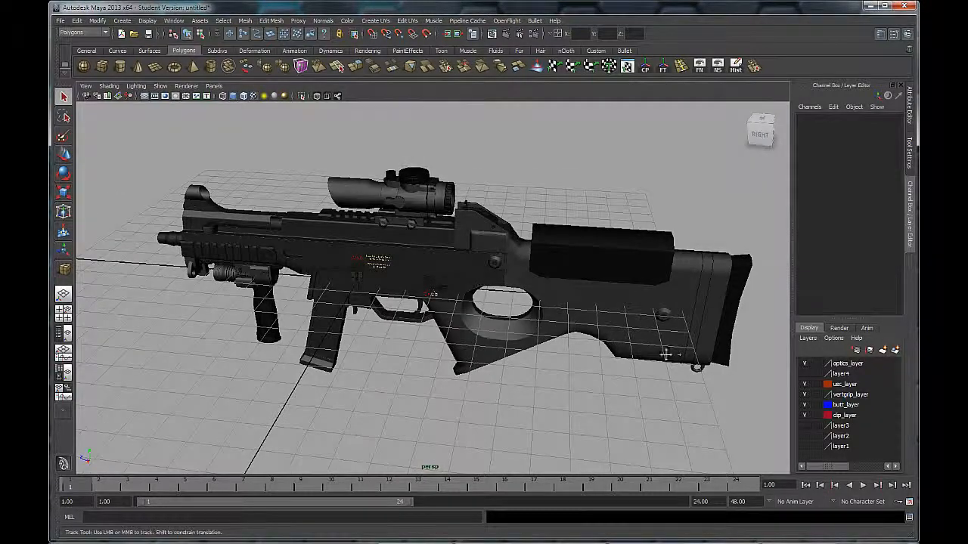
alt+middle_drag(676, 355, 647, 357)
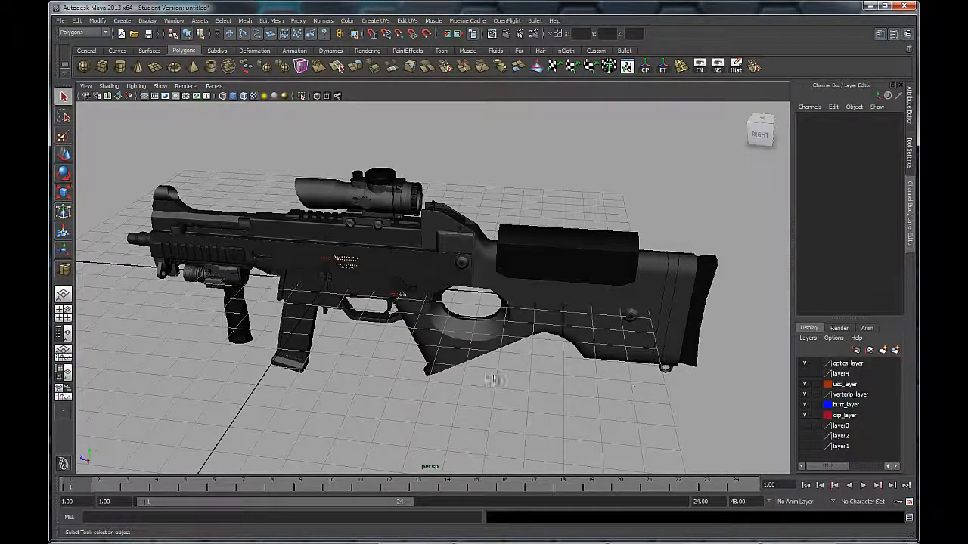
click(384, 185)
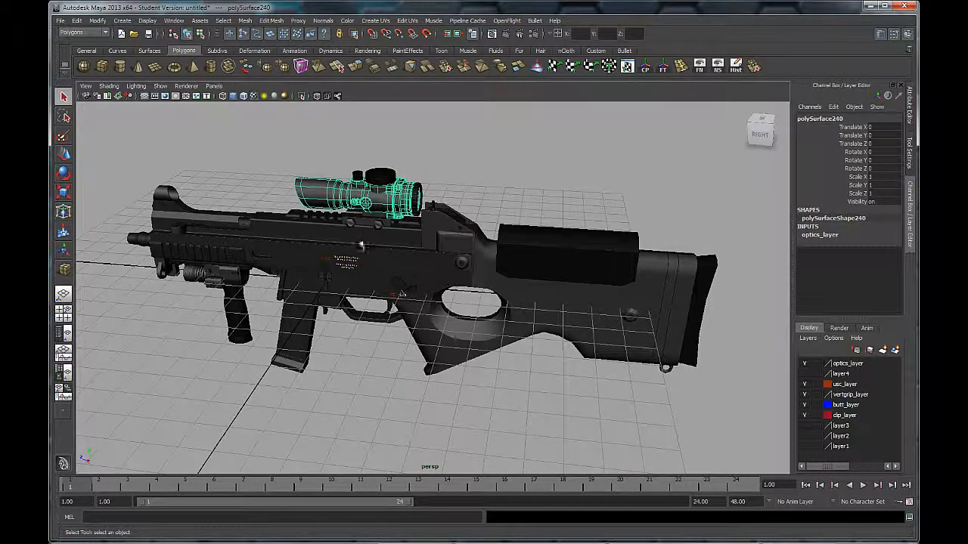
click(354, 227)
click(379, 227)
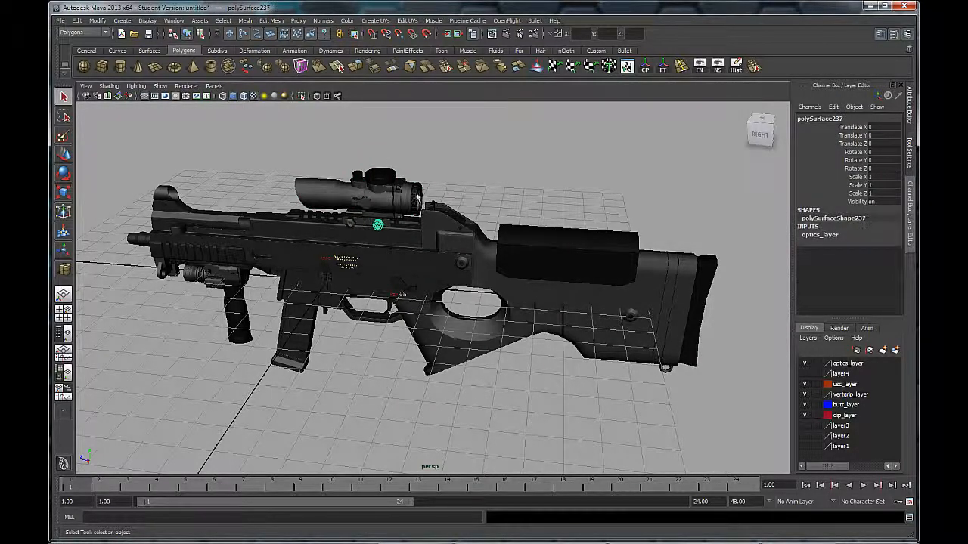
click(416, 198)
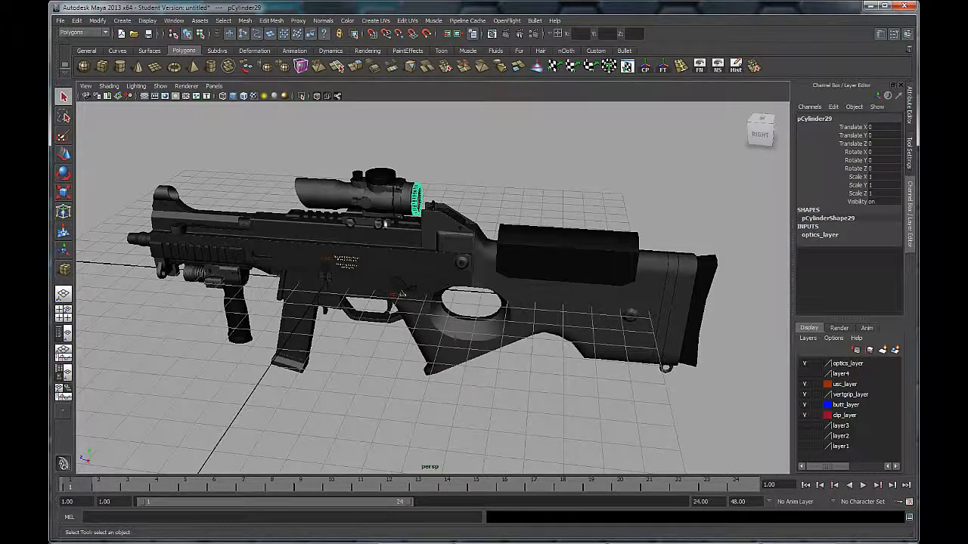
click(358, 178)
click(387, 182)
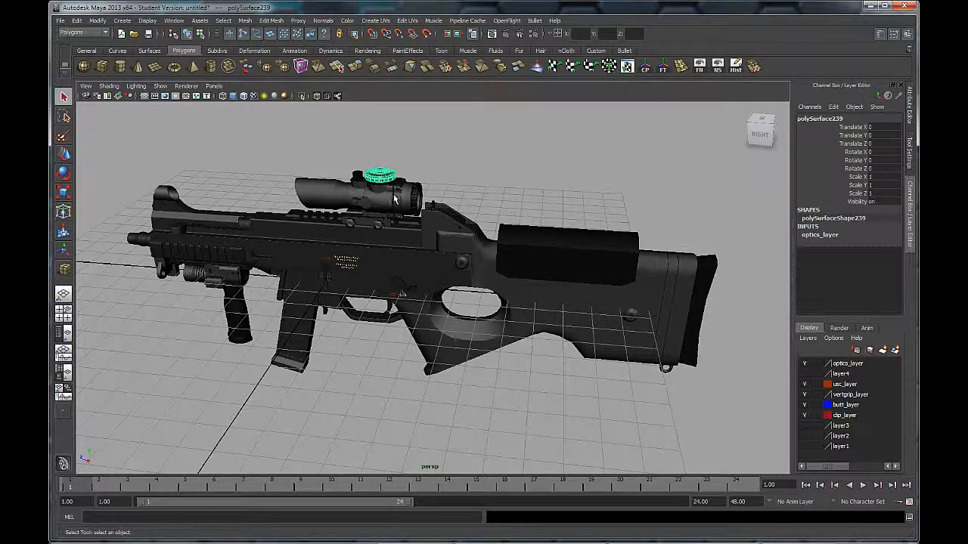
click(395, 203)
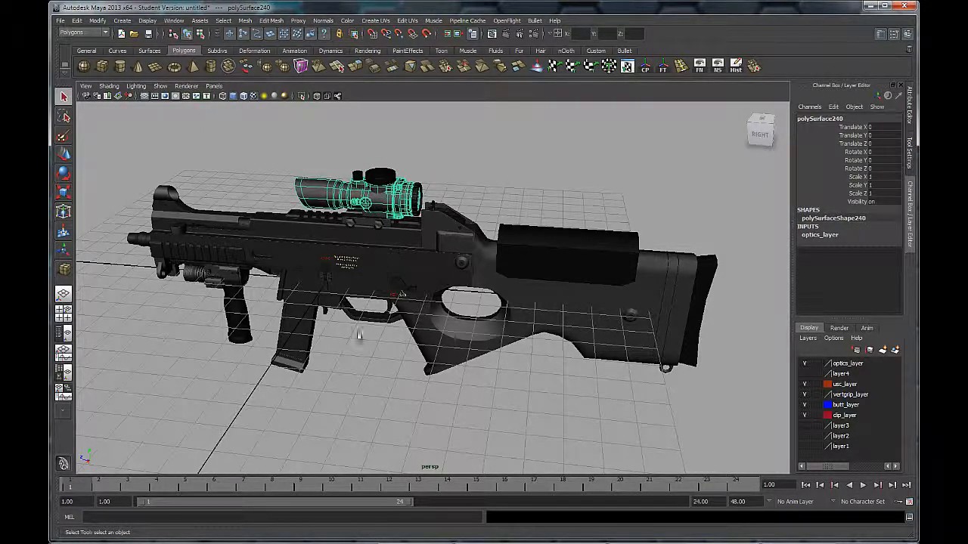
alt+drag(350, 381, 401, 369)
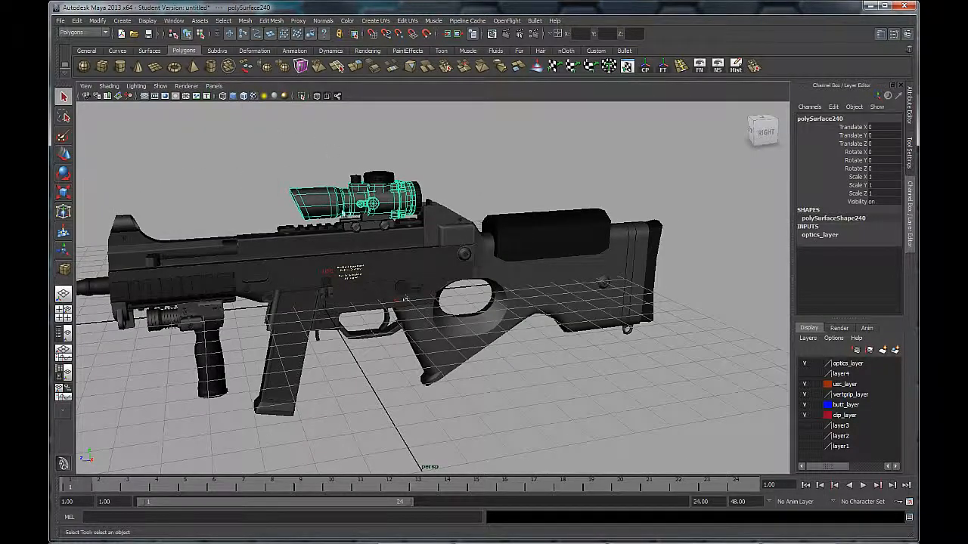
click(358, 284)
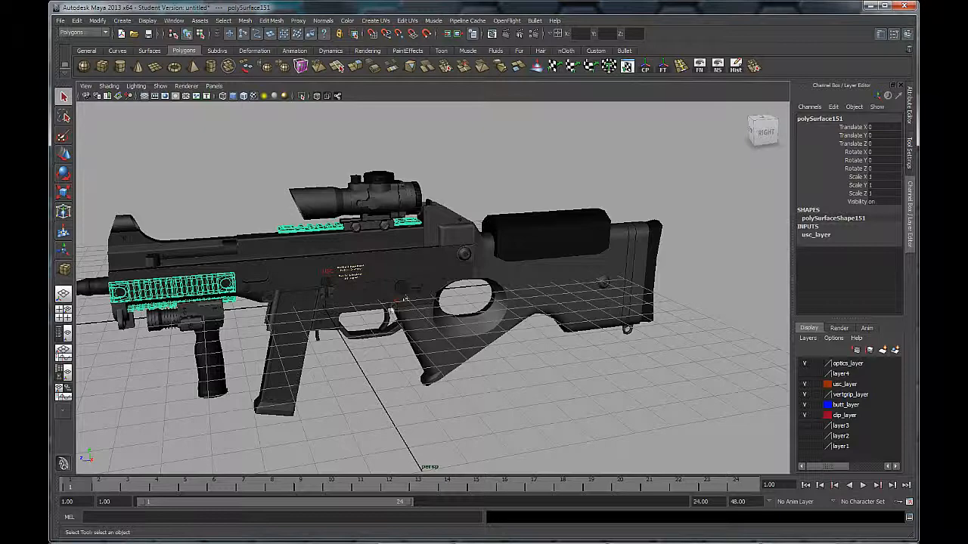
click(592, 412)
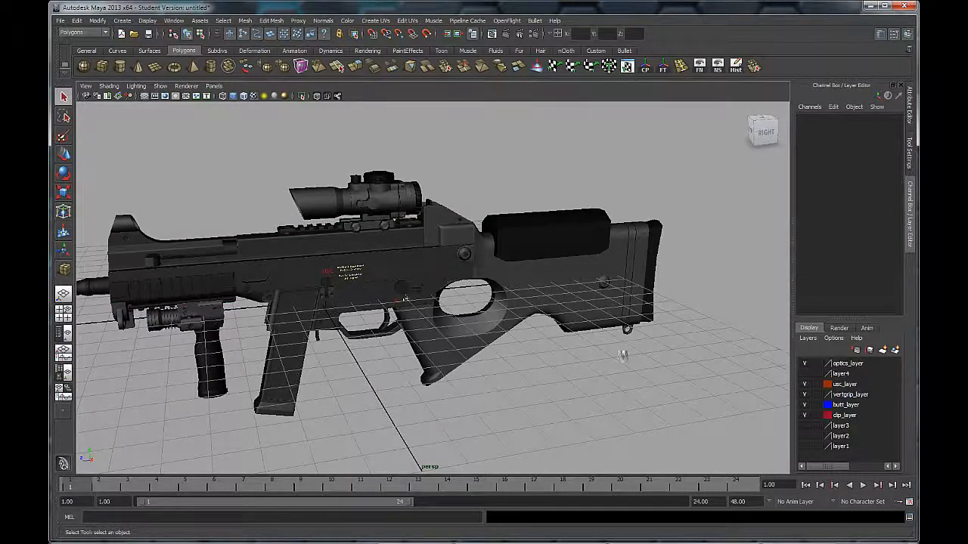
alt+middle_drag(618, 347, 652, 333)
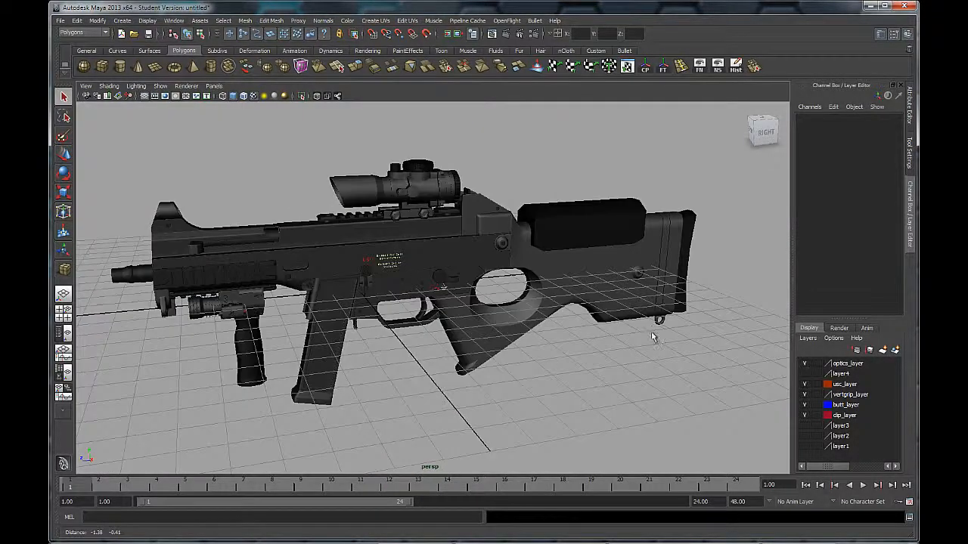
- Examine the stock's separate meshes by selecting the cheek rest, butt pad and main stock body one at a time
click(621, 270)
click(614, 229)
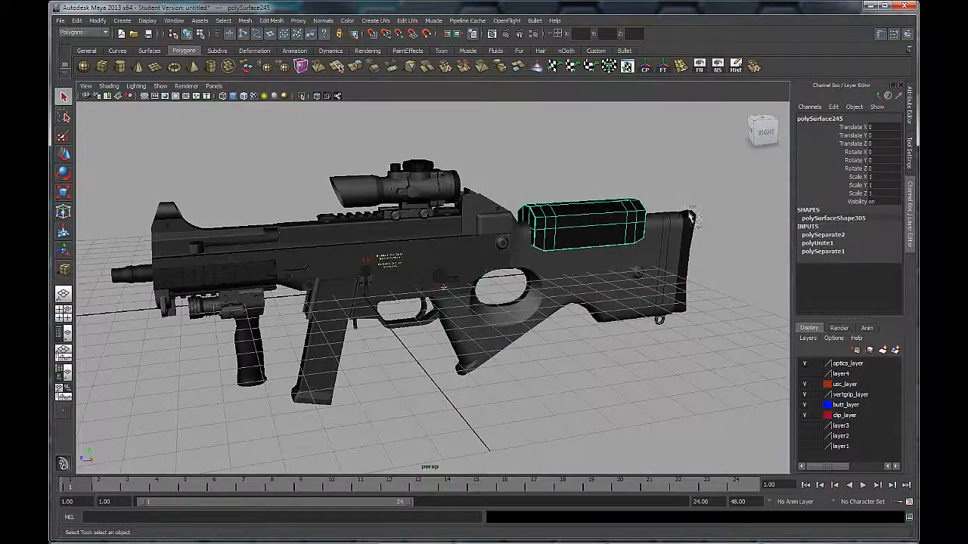
click(700, 236)
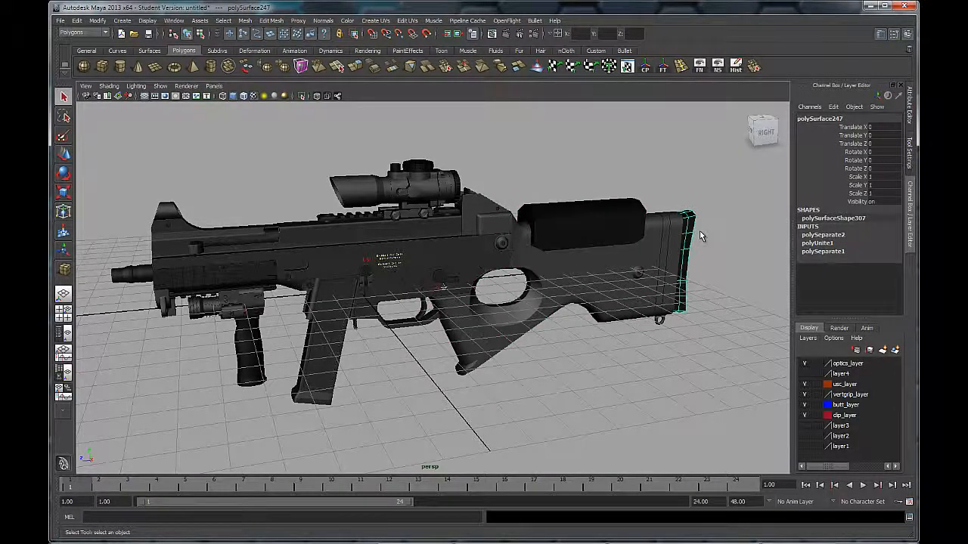
click(622, 268)
click(614, 224)
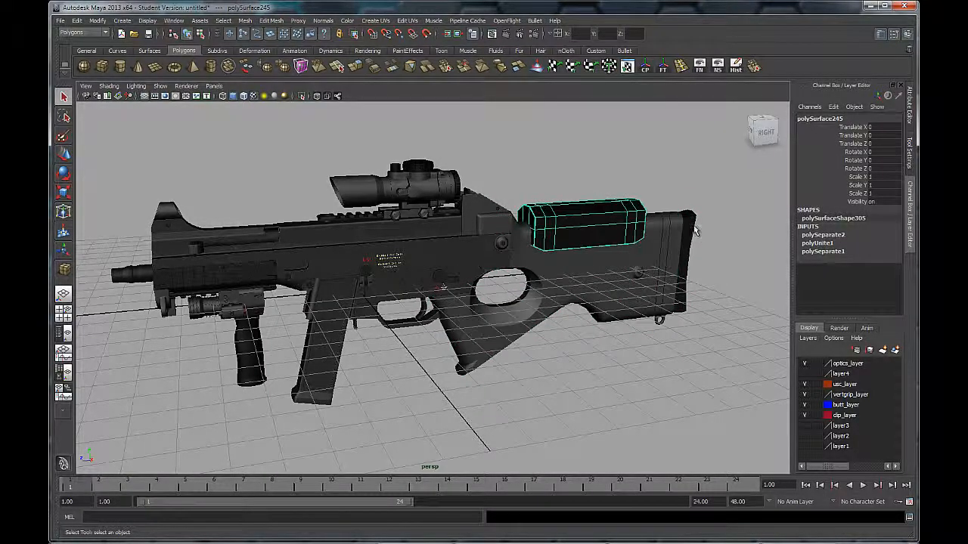
click(690, 229)
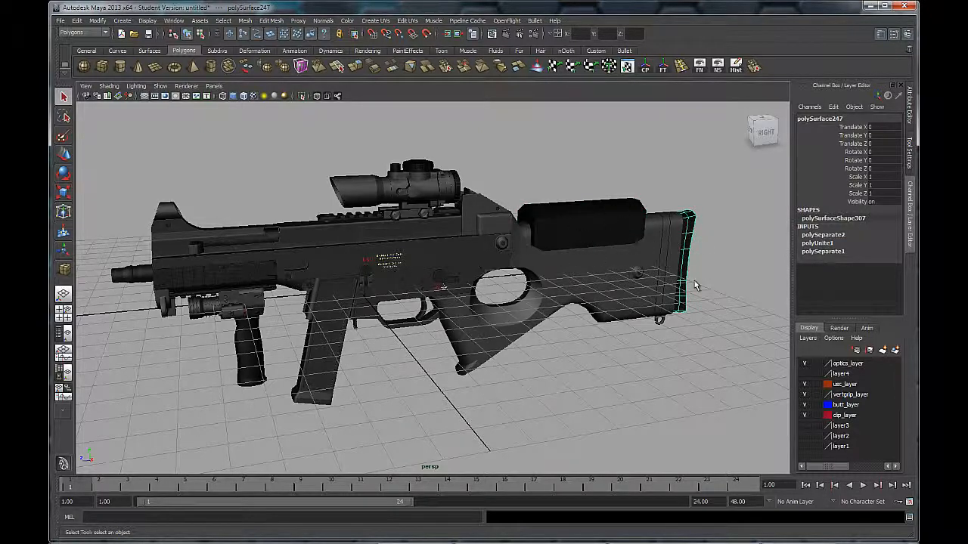
click(607, 219)
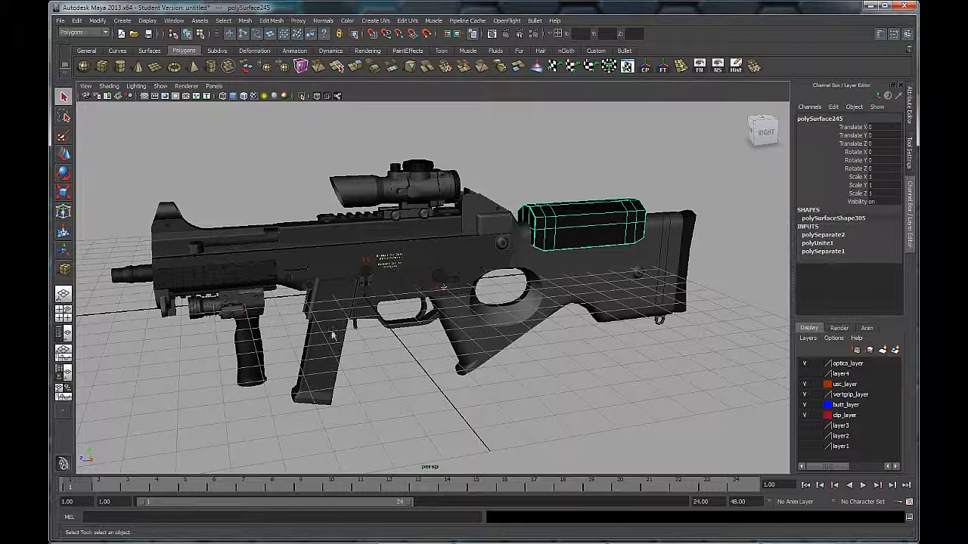
click(686, 223)
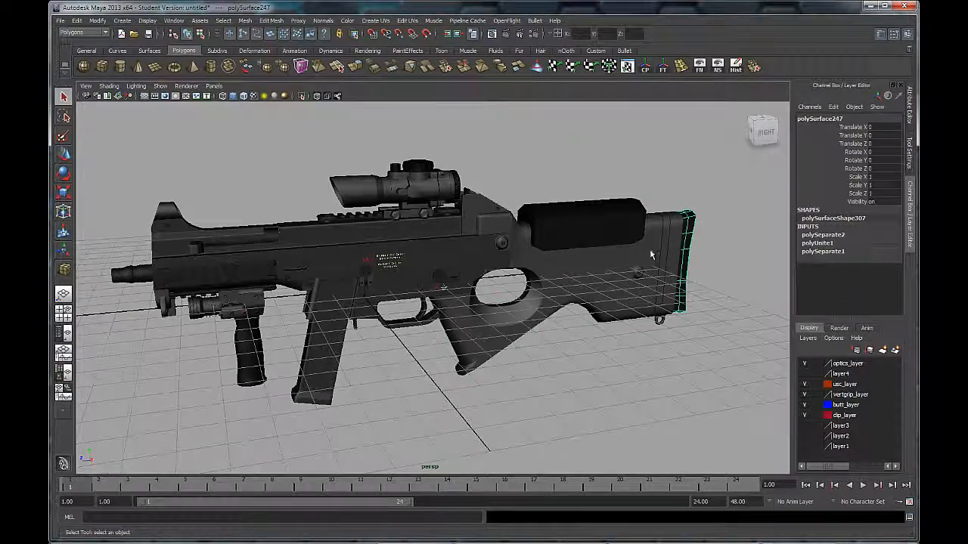
click(658, 239)
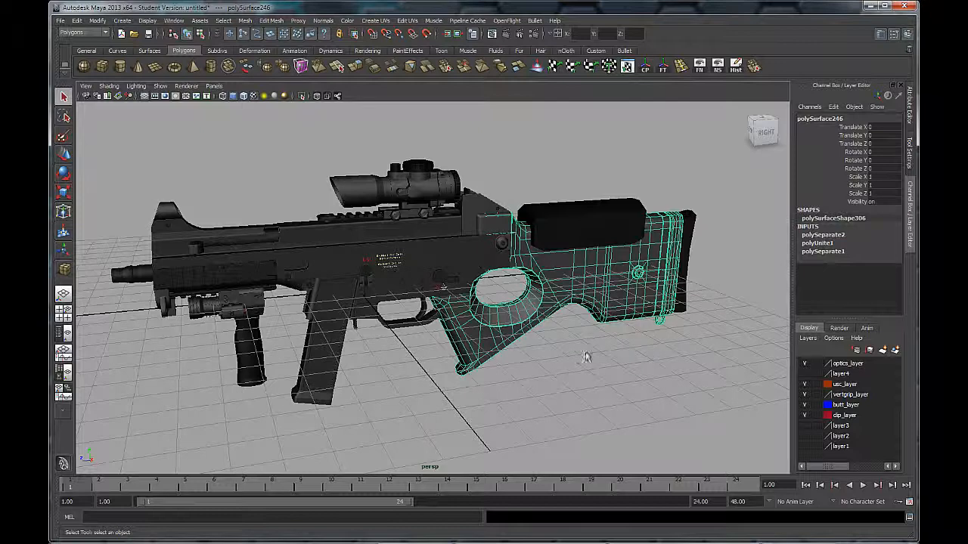
- With the Move tool active, inspect the individual pivots of the stock body, cheek rest and butt pad from several angles
alt+middle_drag(597, 310, 471, 310)
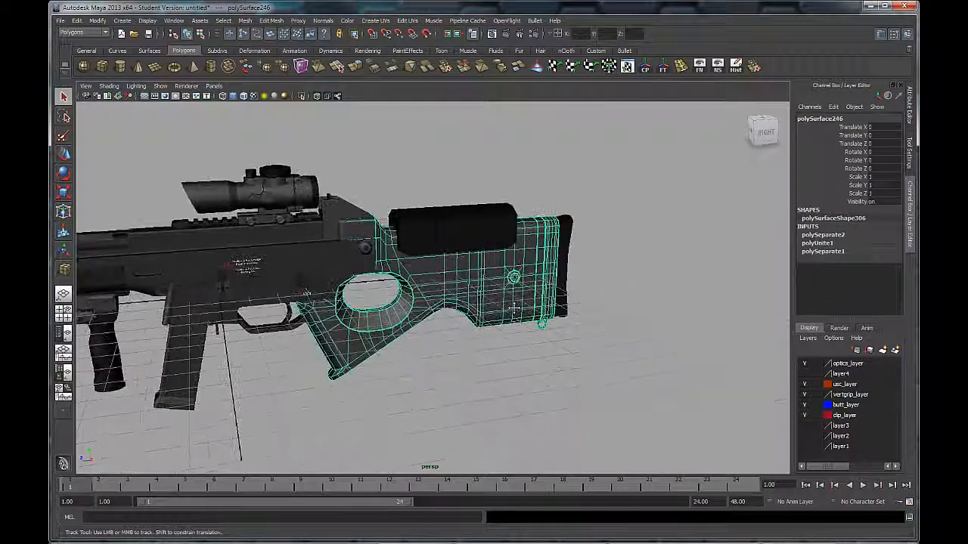
alt+right_drag(458, 214, 538, 271)
alt+drag(525, 271, 491, 279)
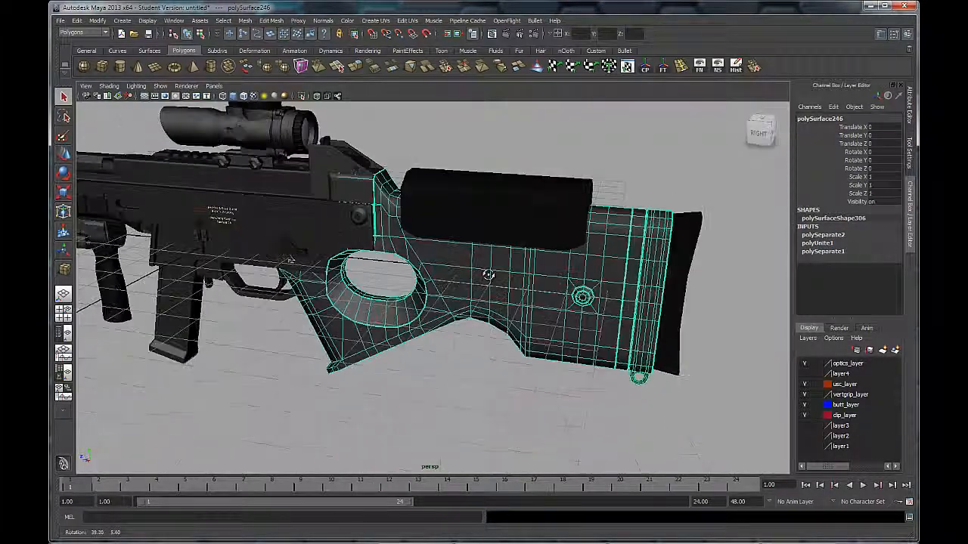
click(63, 156)
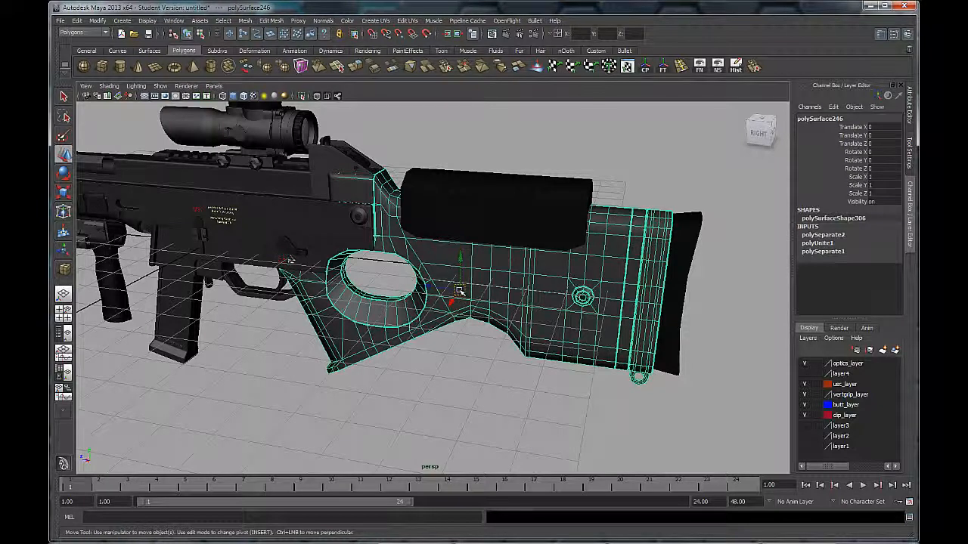
mouse_move(499, 333)
alt+mouse_down()
mouse_move(515, 333)
mouse_move(514, 342)
alt+mouse_up()
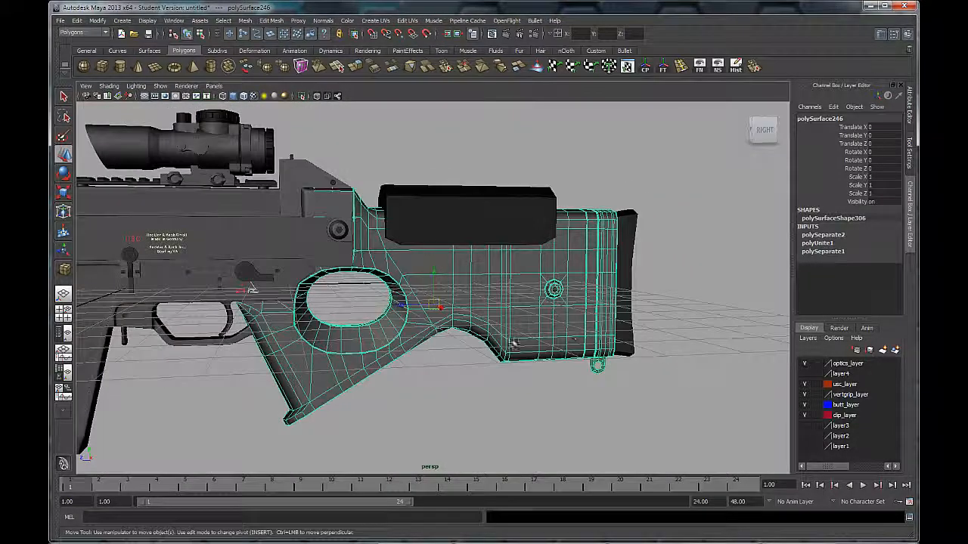
alt+drag(443, 321, 461, 292)
click(523, 221)
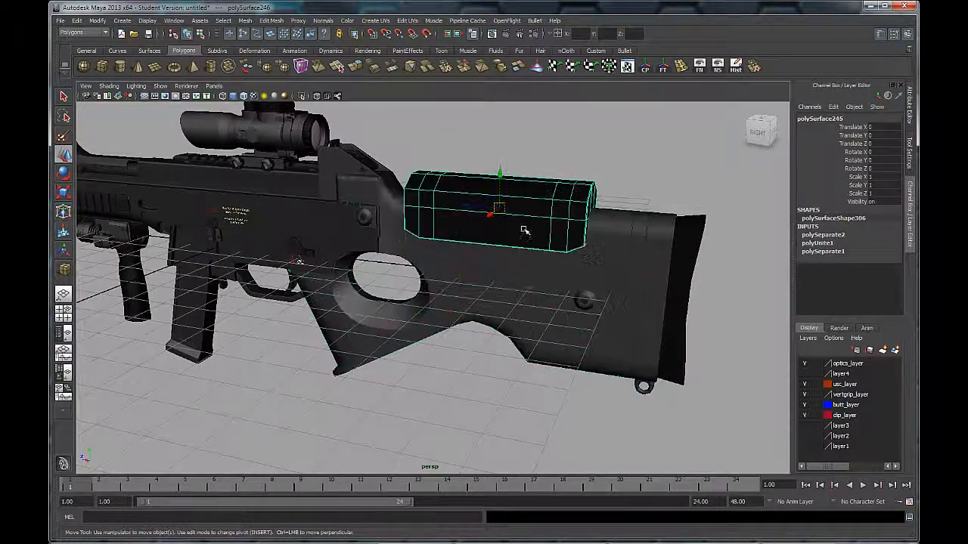
alt+drag(527, 209, 506, 220)
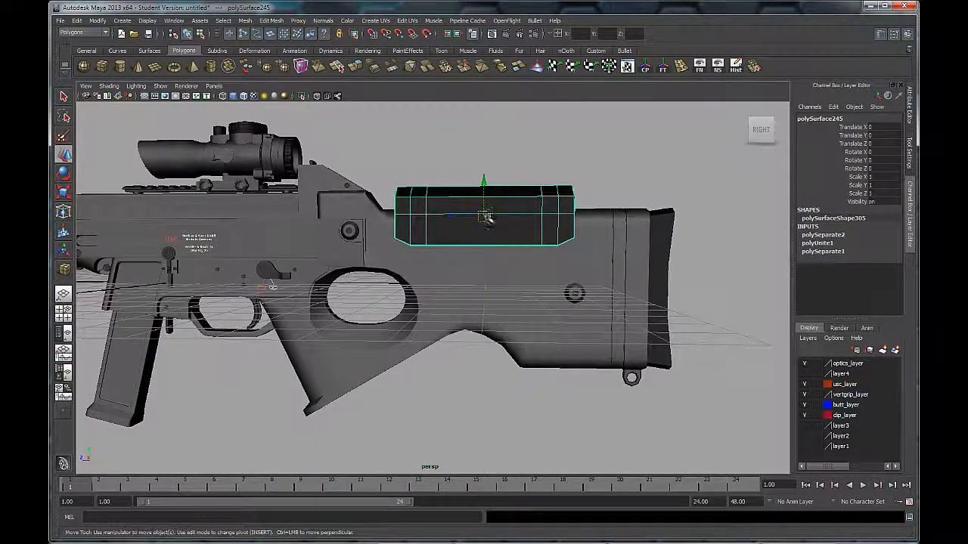
click(655, 244)
alt+middle_drag(711, 305, 678, 302)
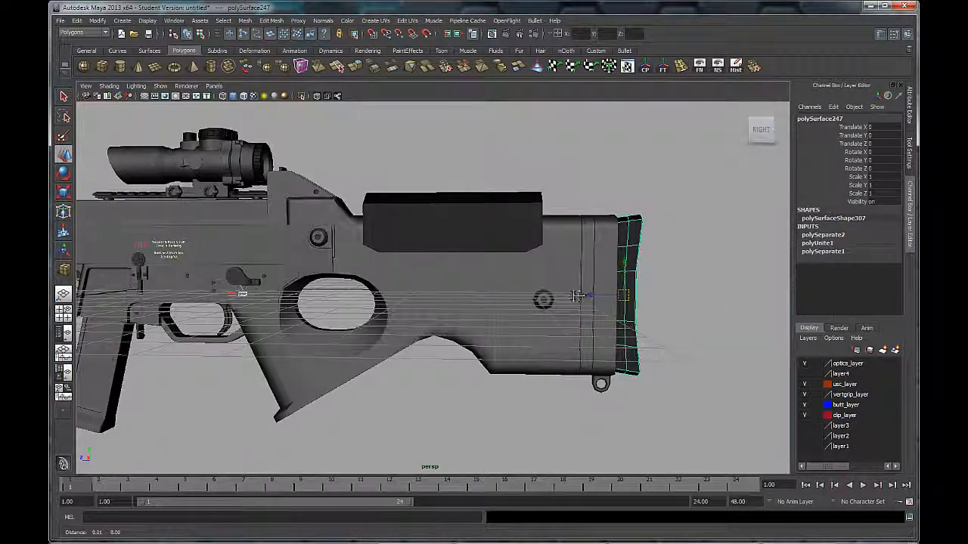
alt+right_drag(679, 302, 499, 288)
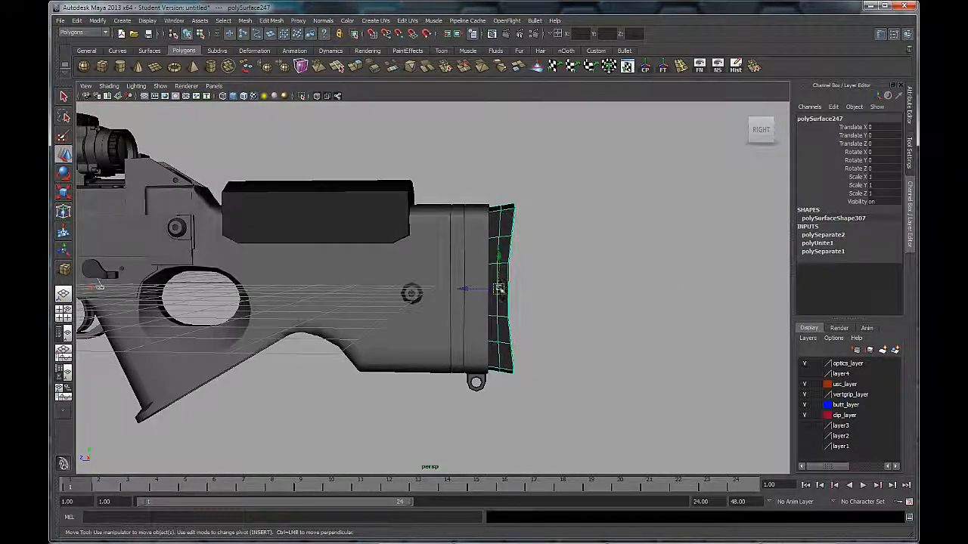
alt+drag(529, 368, 524, 238)
click(488, 261)
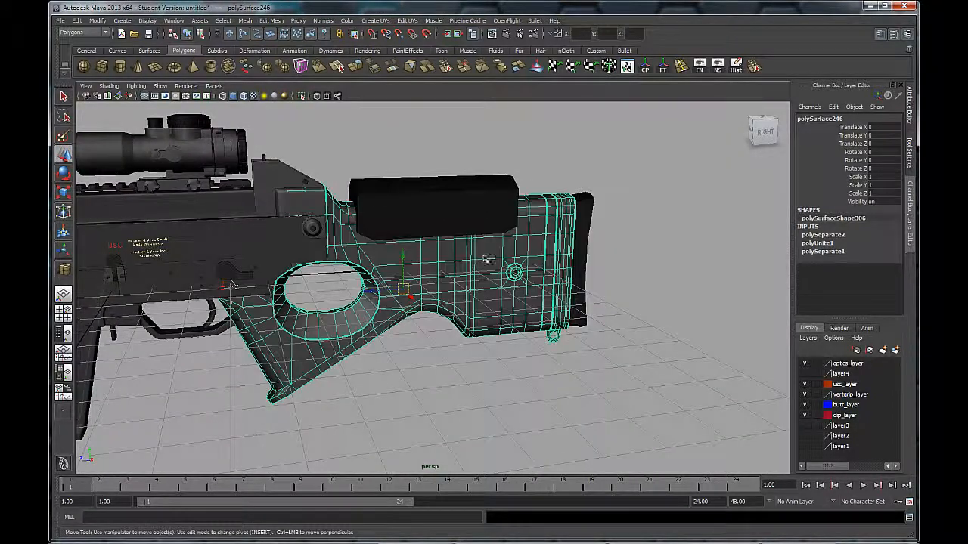
click(438, 210)
click(476, 295)
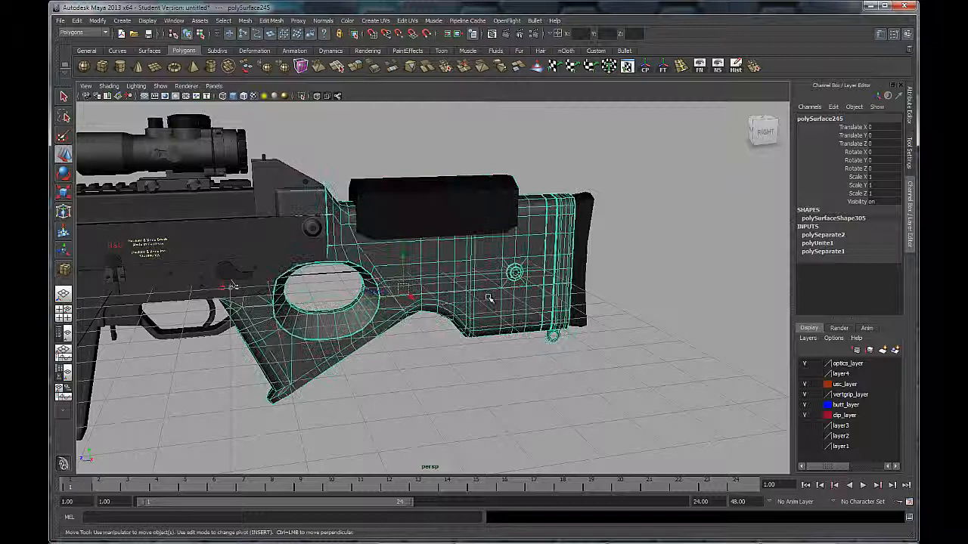
click(588, 225)
click(492, 207)
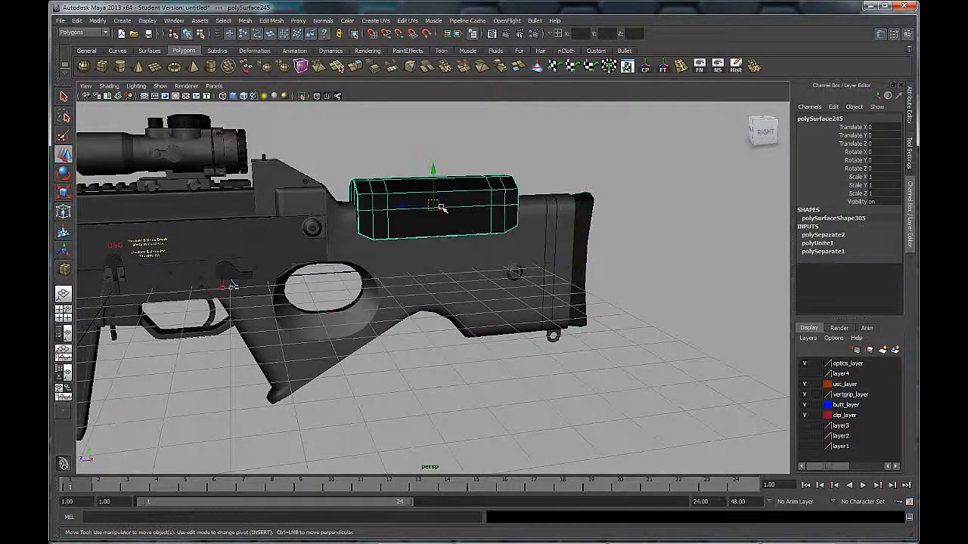
click(495, 301)
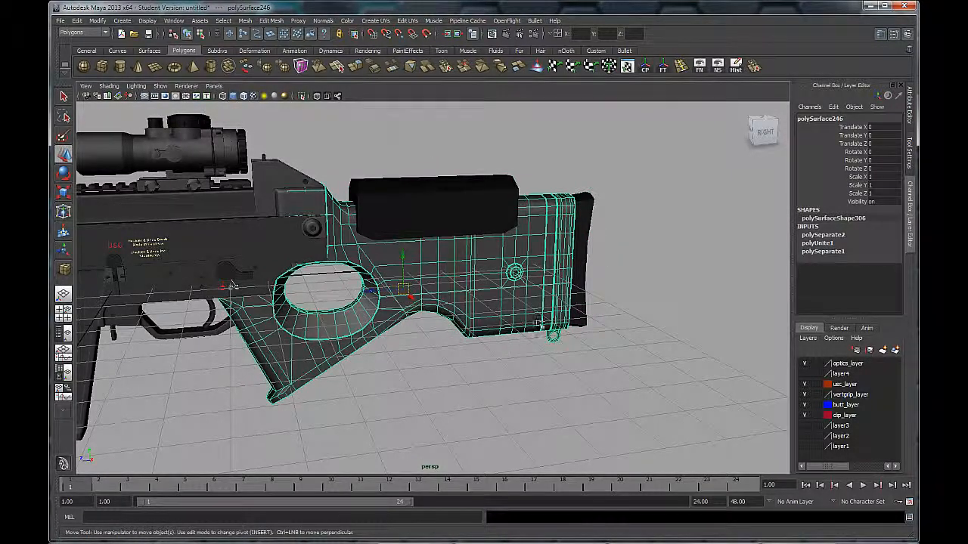
- Add the cheek rest and the butt pad to the selected stock body so all three stock parts are selected together
alt+drag(536, 325, 529, 332)
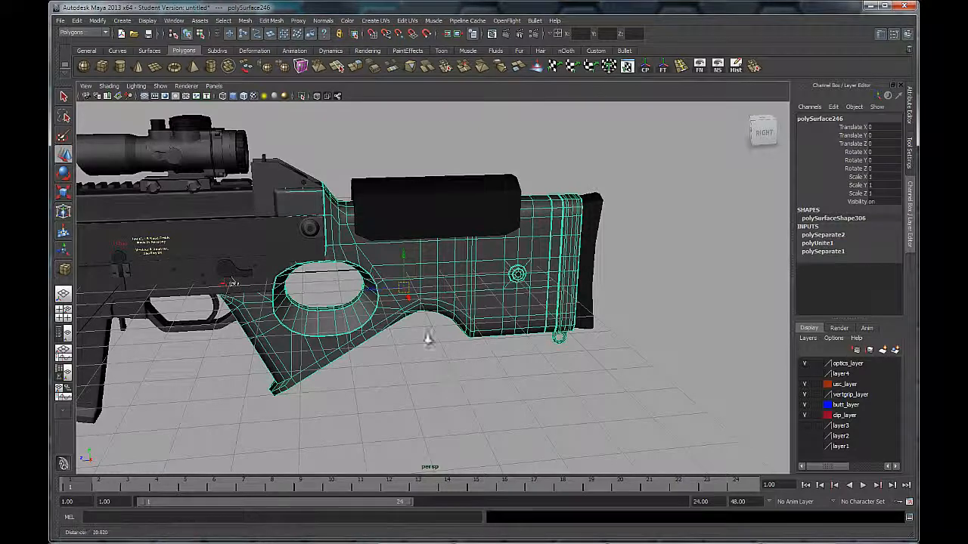
scroll(405, 321, down, 3)
alt+drag(404, 321, 357, 284)
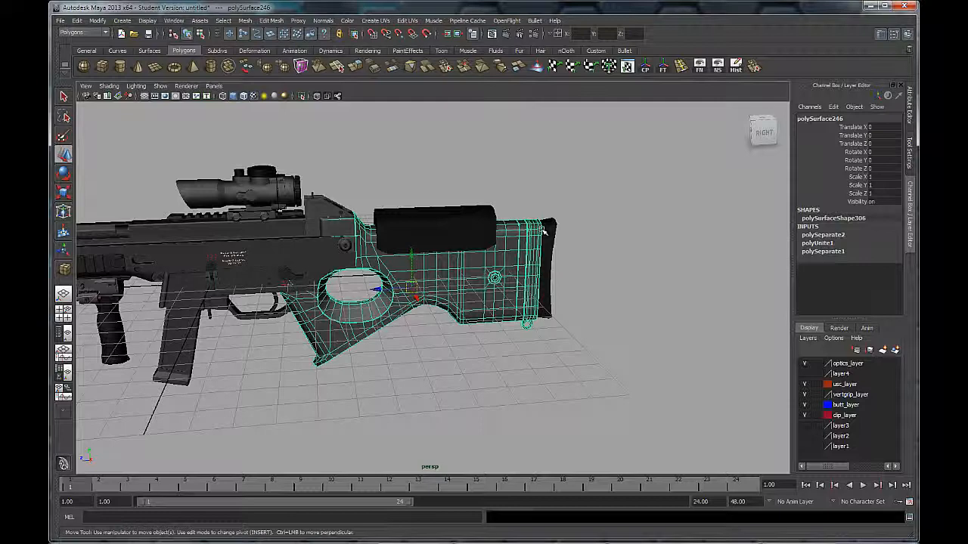
scroll(484, 204, up, 5)
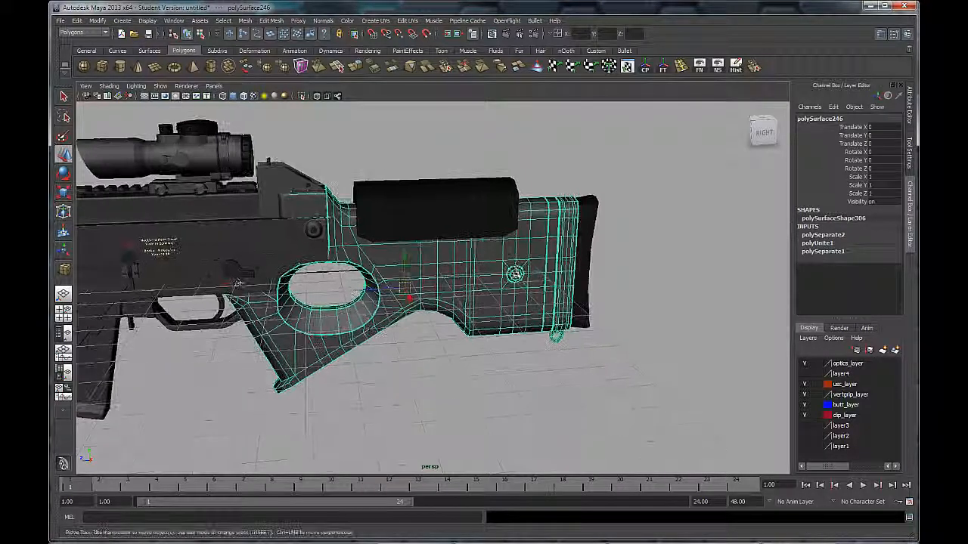
shift+click(501, 182)
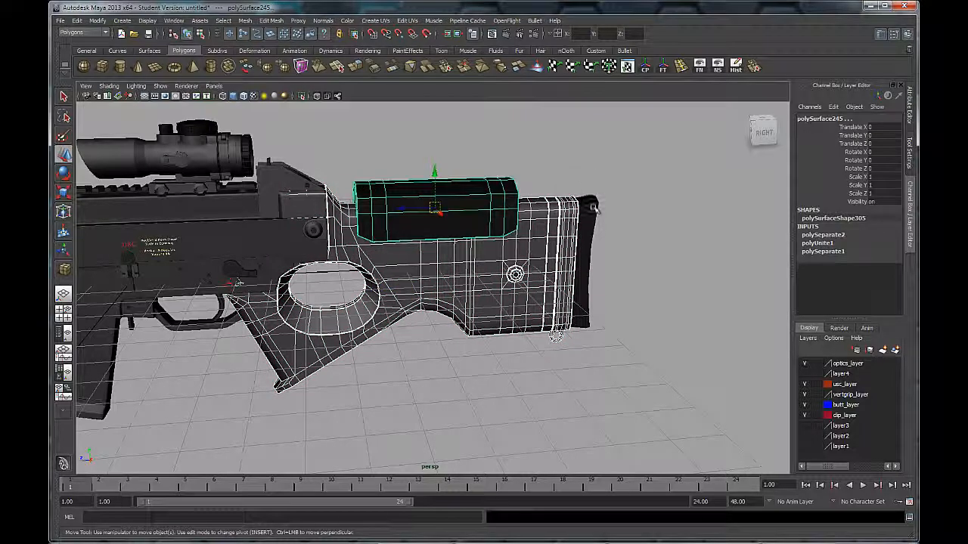
shift+click(592, 219)
alt+drag(670, 217, 658, 207)
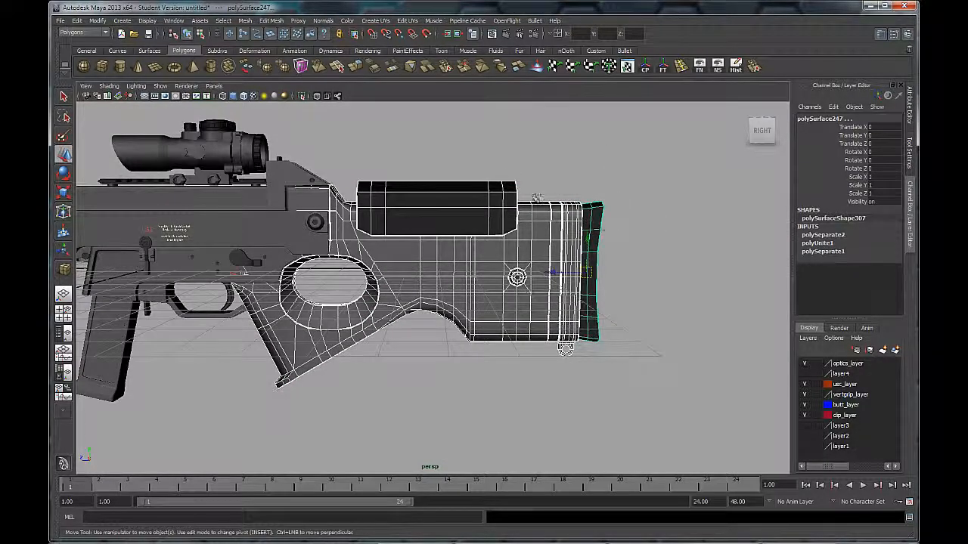
drag(626, 157, 505, 217)
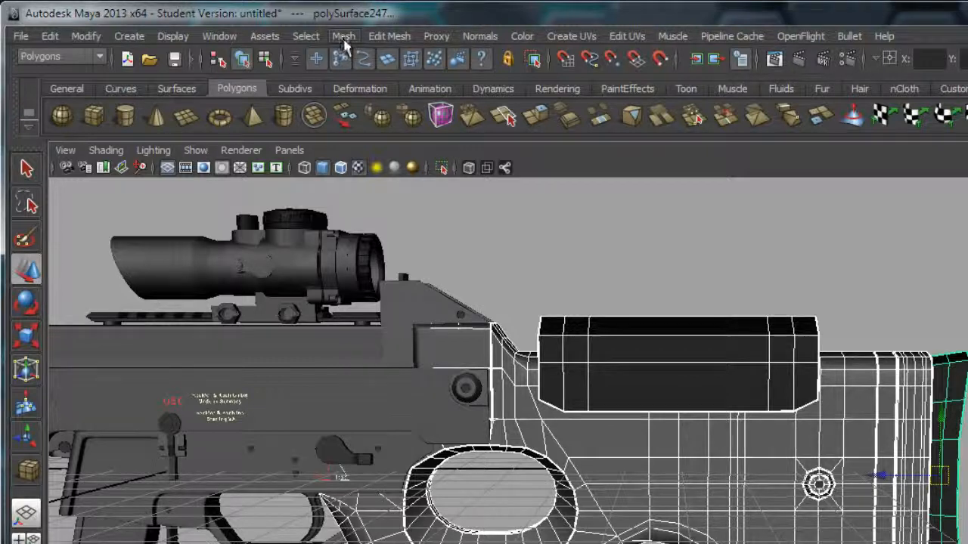
- Combine the stock body, cheek rest and butt pad into one polygon mesh, and reselect the combined stock
click(65, 55)
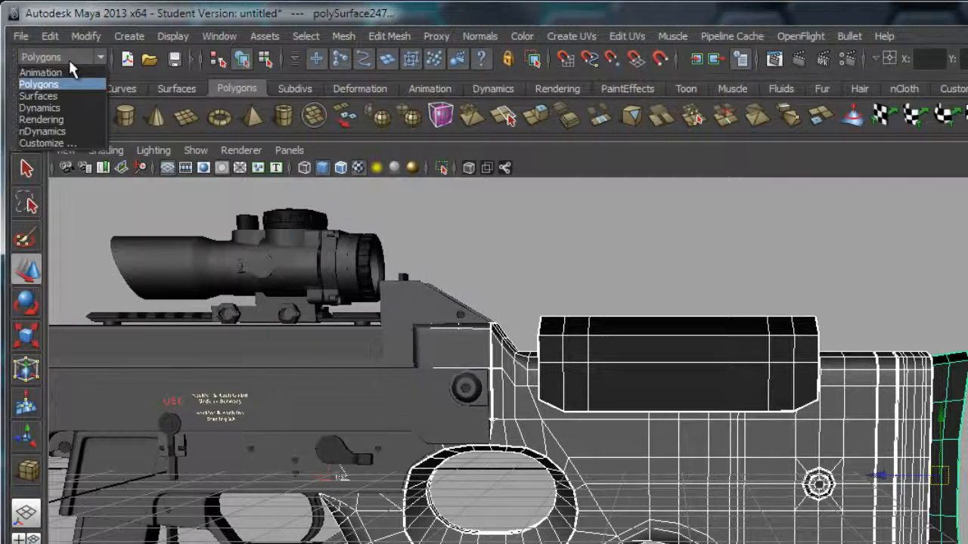
click(47, 79)
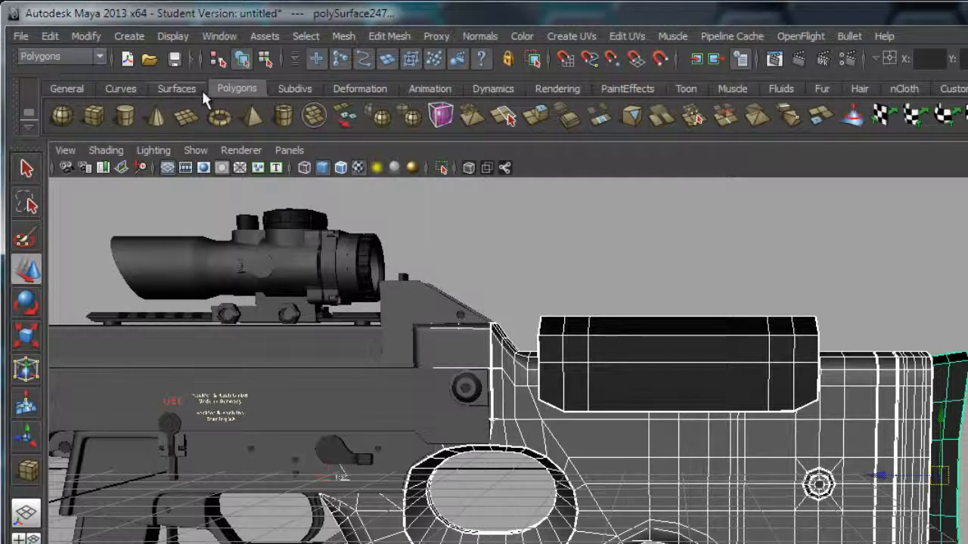
click(344, 35)
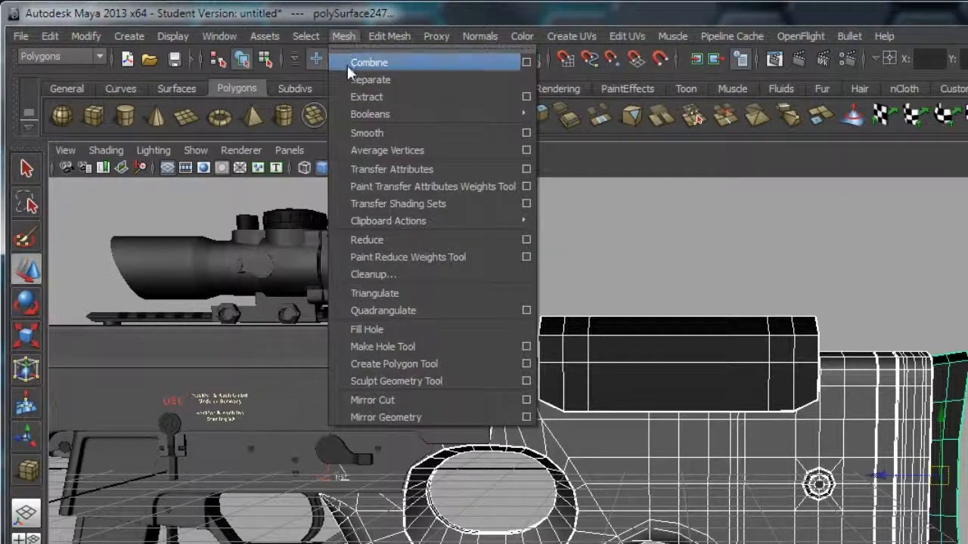
click(402, 62)
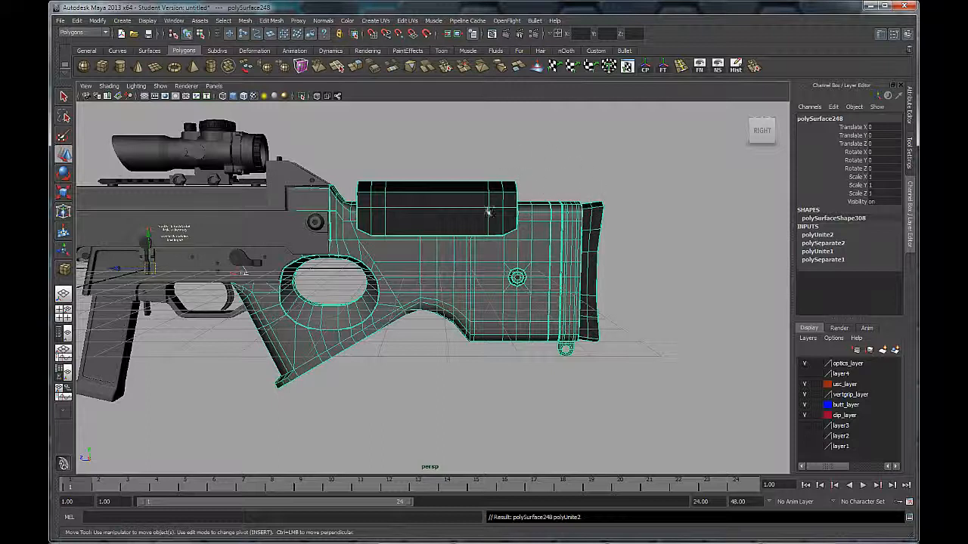
click(528, 162)
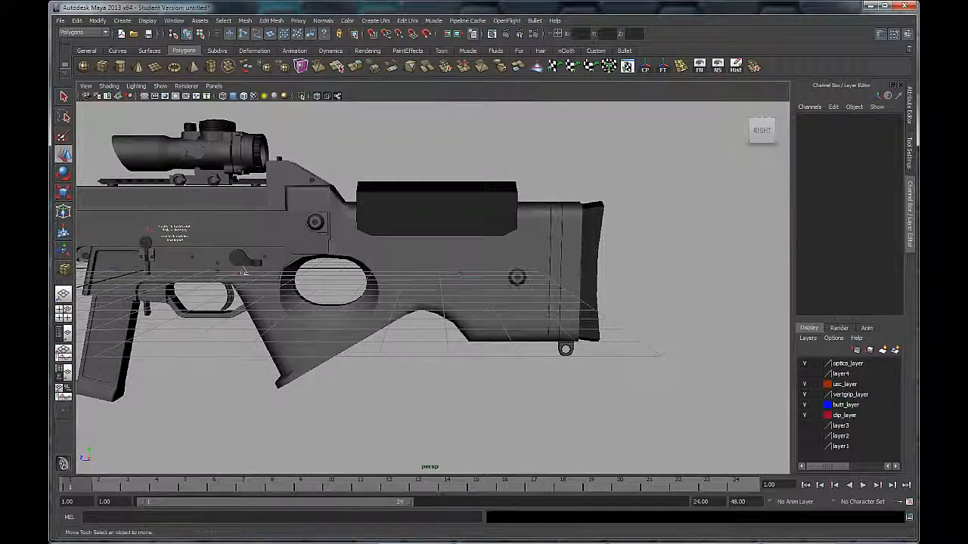
click(458, 336)
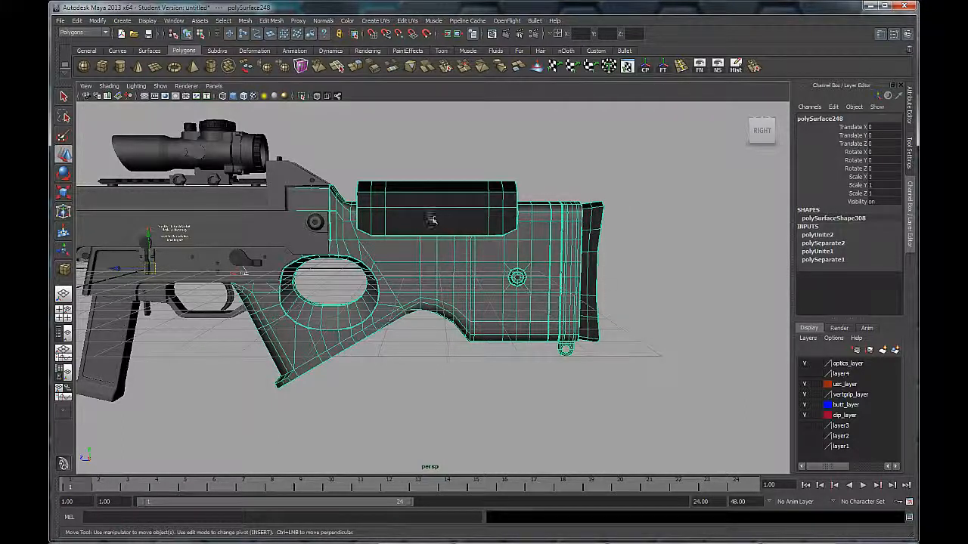
- In face mode, select the cheek rest's faces on the combined stock and move them up, clear of the stock body
alt+drag(563, 268, 546, 284)
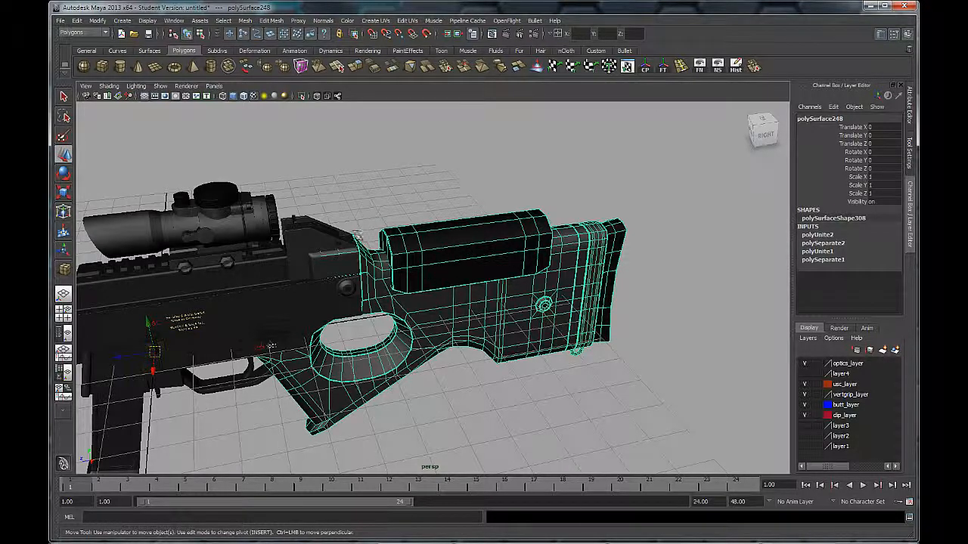
right_drag(454, 238, 455, 261)
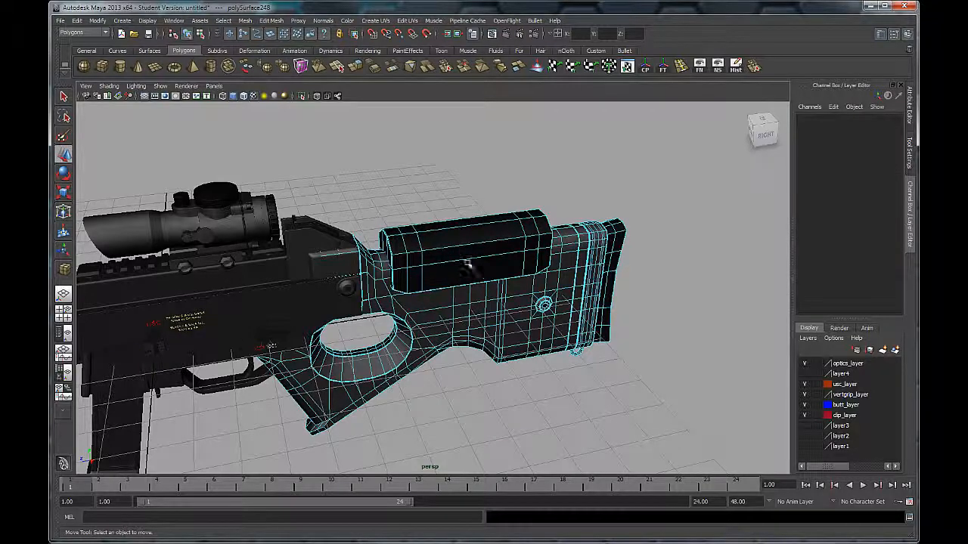
click(468, 257)
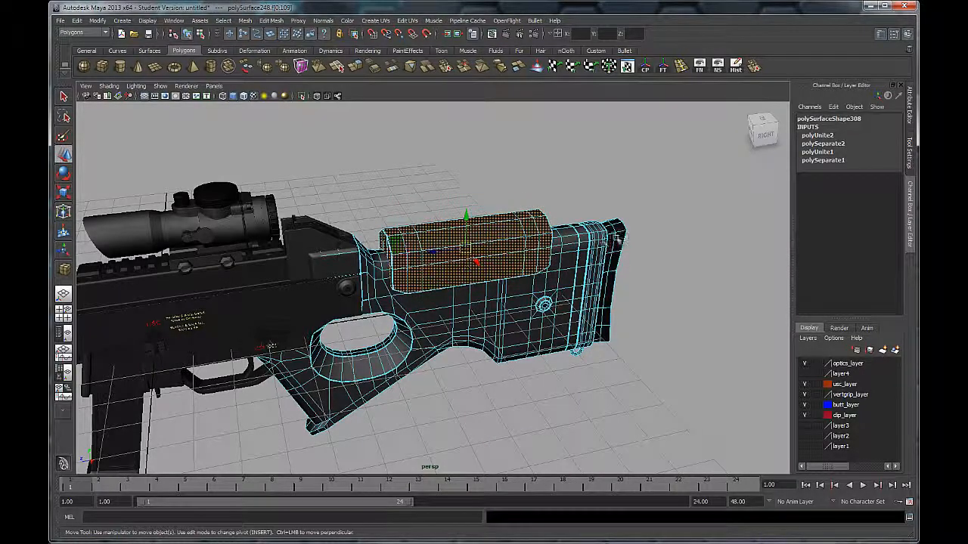
alt+middle_drag(615, 344, 612, 353)
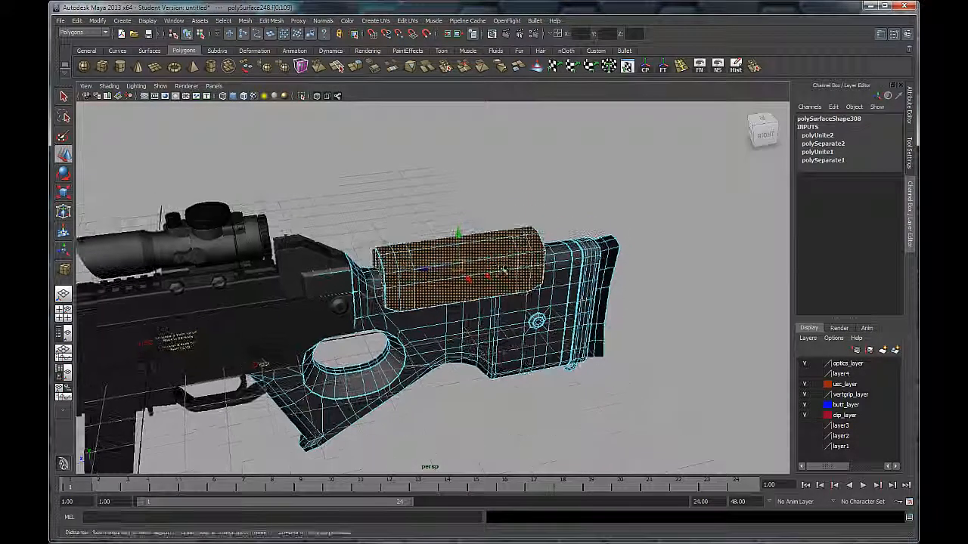
drag(458, 223, 458, 130)
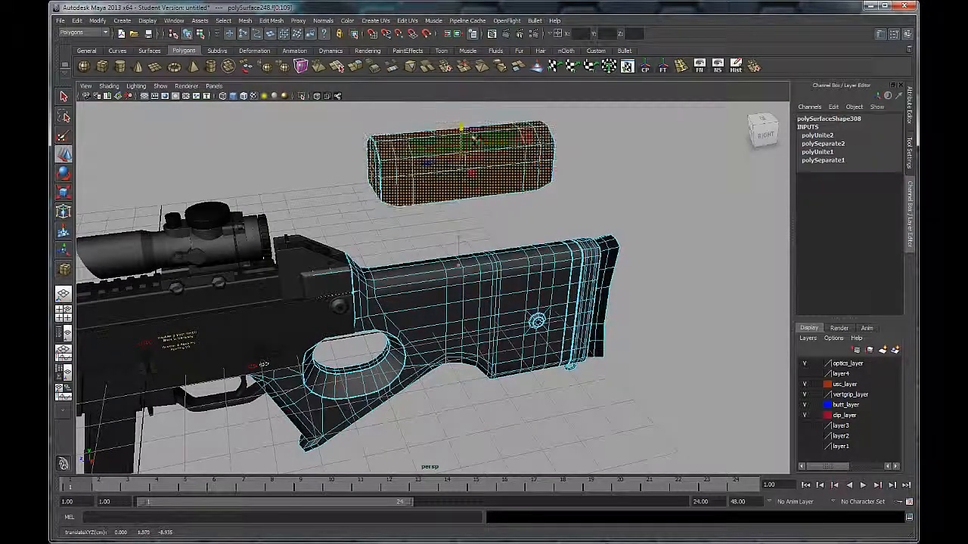
alt+drag(563, 260, 552, 229)
alt+middle_drag(566, 224, 544, 255)
alt+right_drag(544, 256, 527, 265)
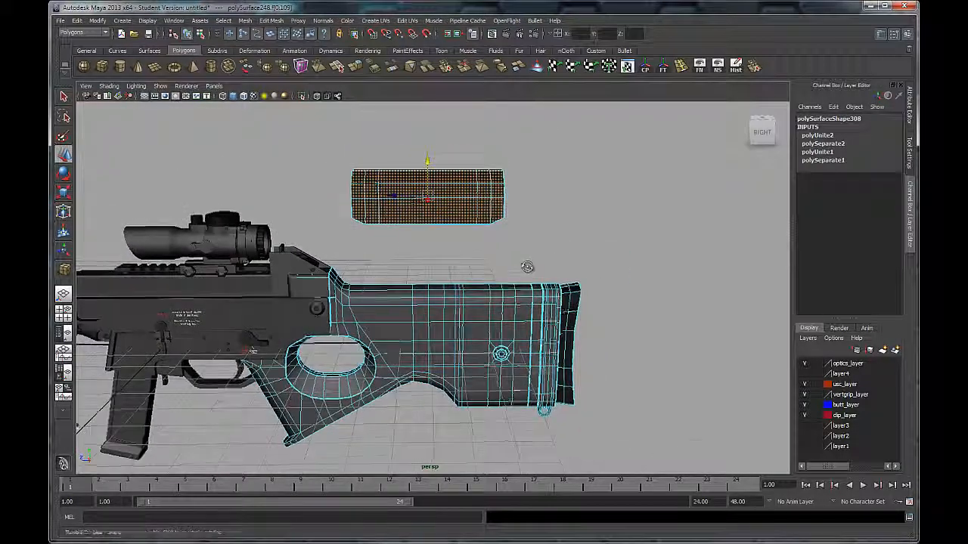
alt+drag(527, 265, 525, 270)
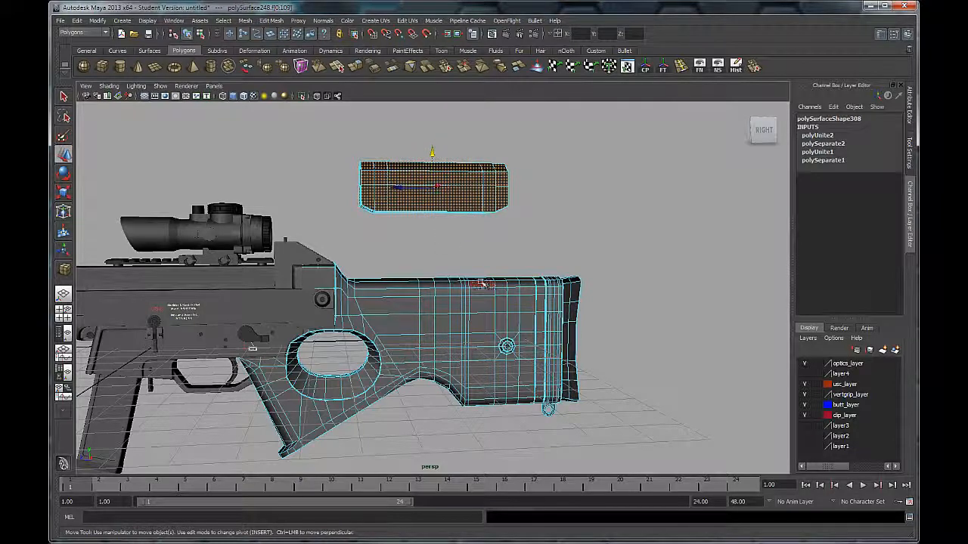
- Undo the cheek rest move, return to object mode and reselect the whole combined stock
key(ctrl+z)
alt+drag(586, 317, 551, 286)
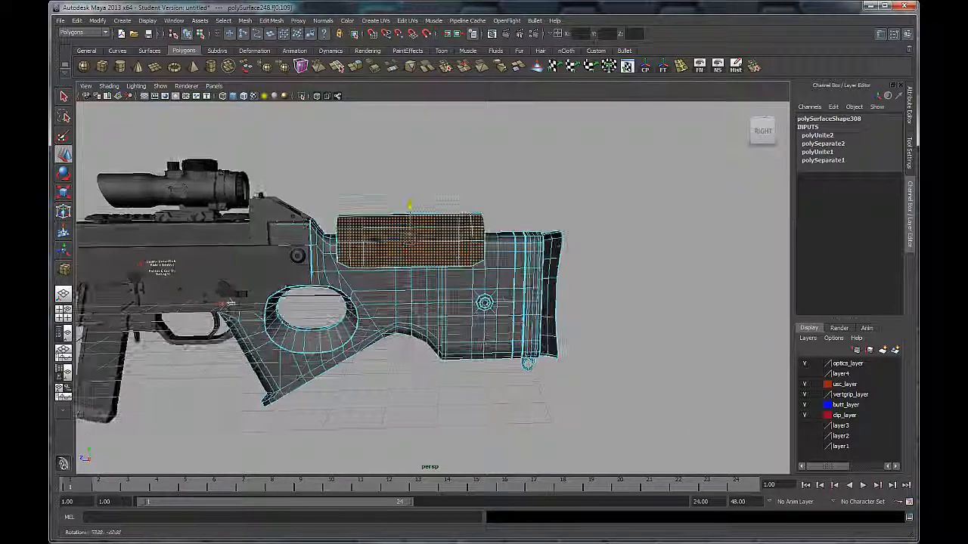
right_drag(399, 270, 432, 254)
click(466, 183)
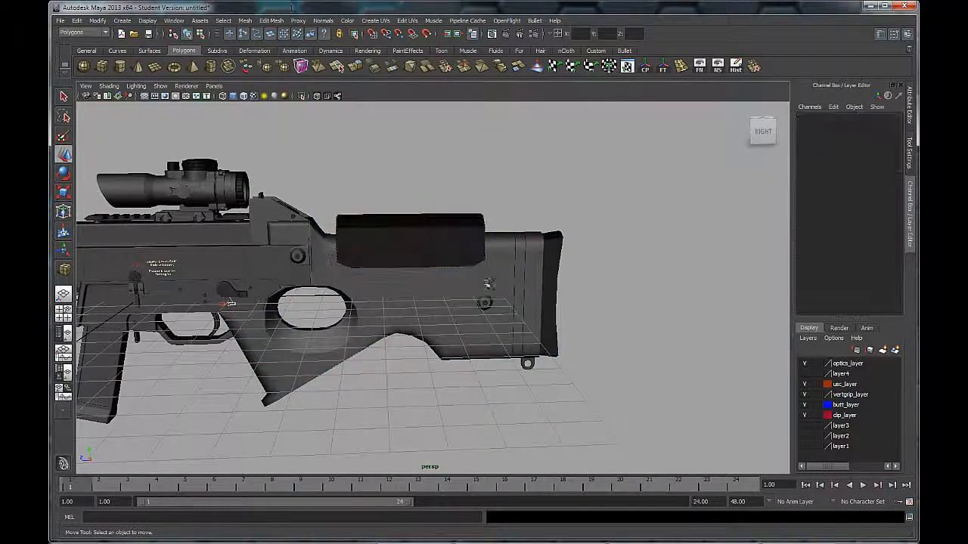
alt+drag(417, 284, 478, 270)
click(478, 271)
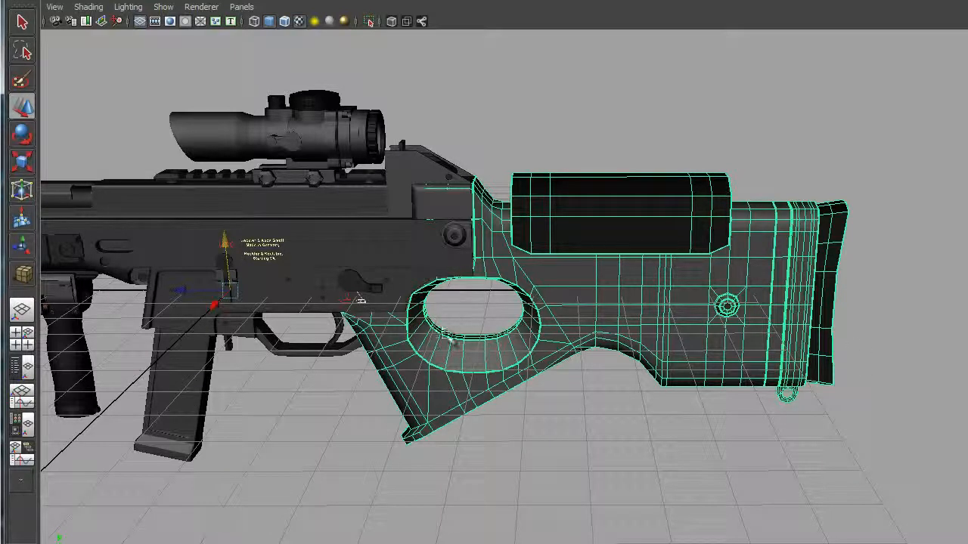
- Try rotating the combined stock downward about its current pivot above the magazine, and undo the rotation
click(22, 134)
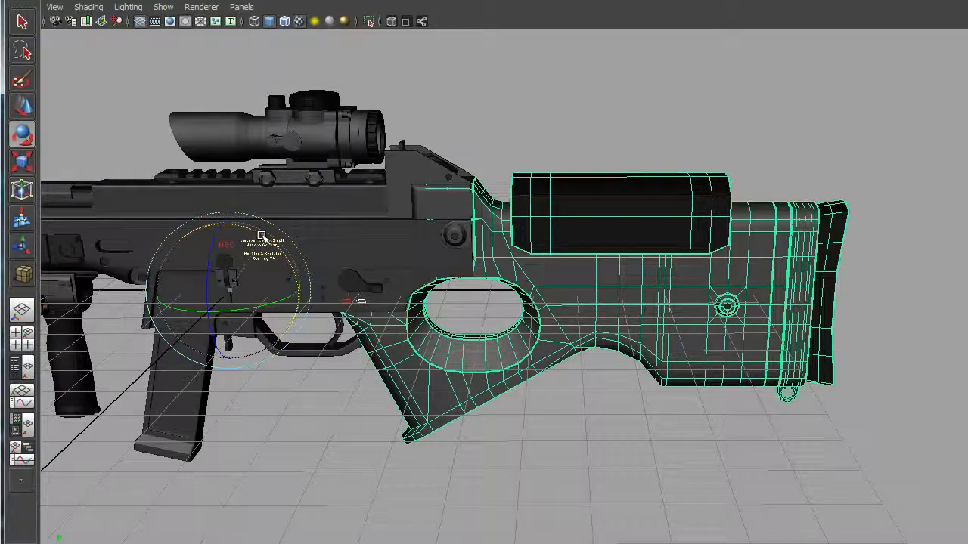
drag(260, 238, 230, 291)
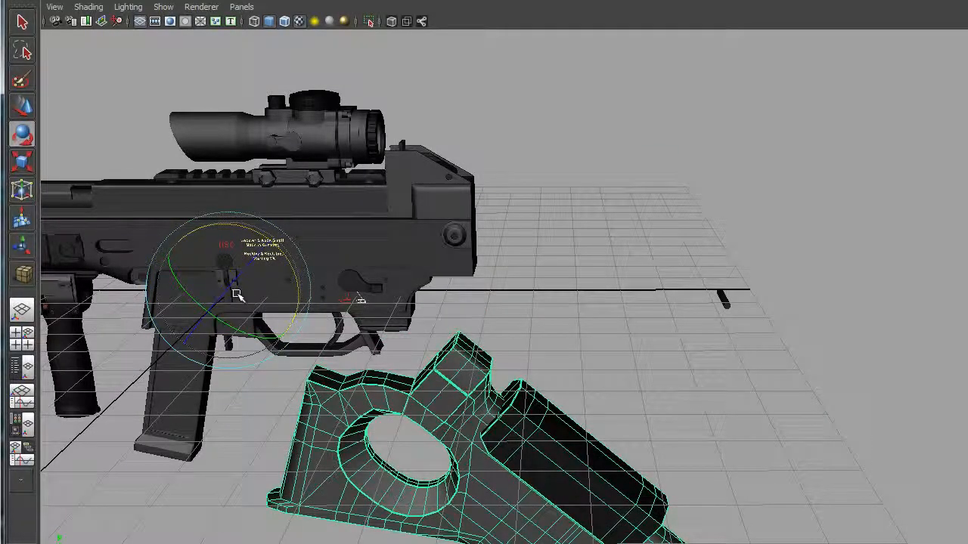
key(ctrl+z)
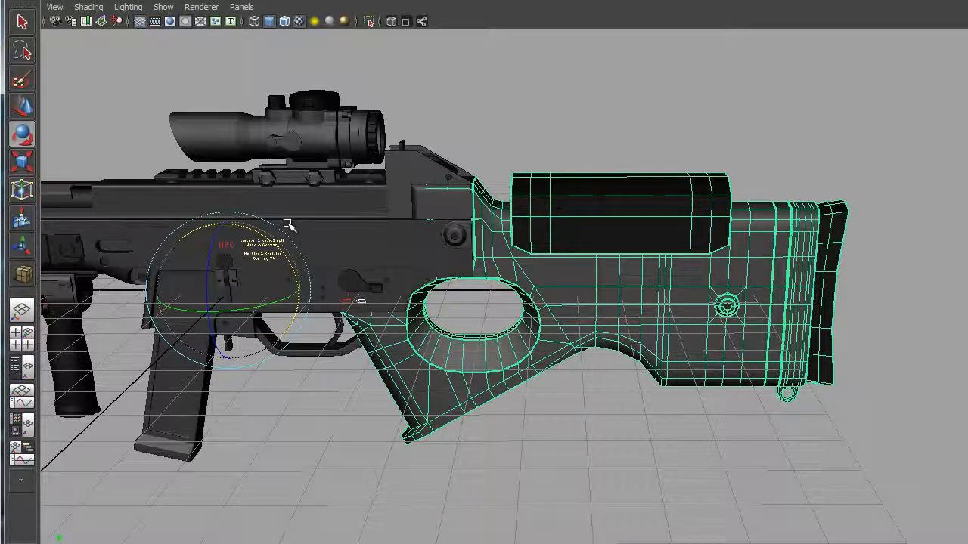
- Move the combined stock's pivot back to the selector lever above the trigger guard, and try a small rotation about it
key(Insert)
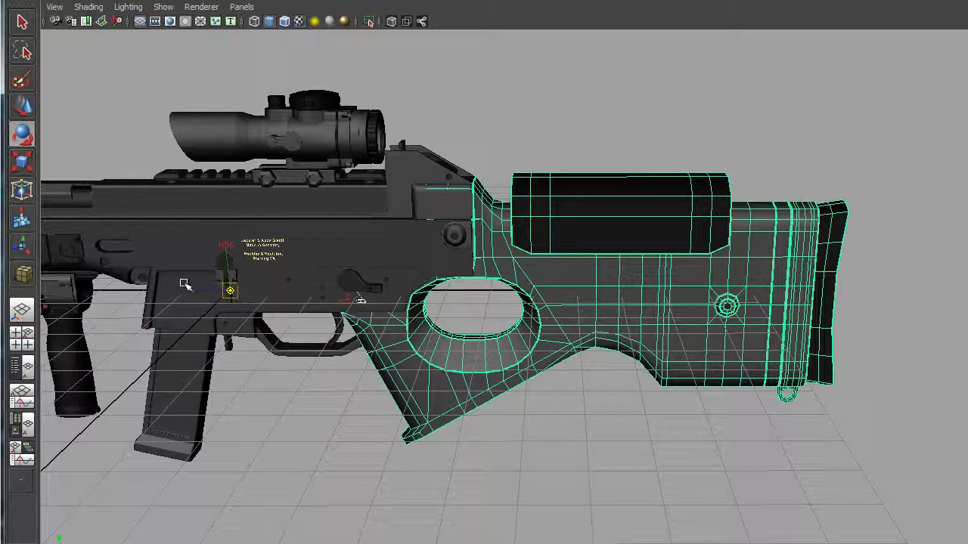
middle_drag(201, 287, 353, 306)
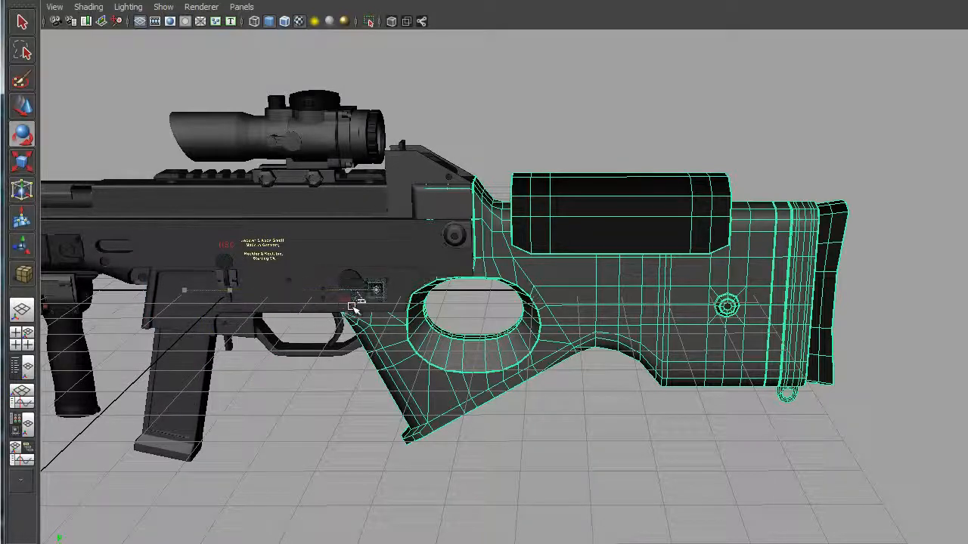
key(Insert)
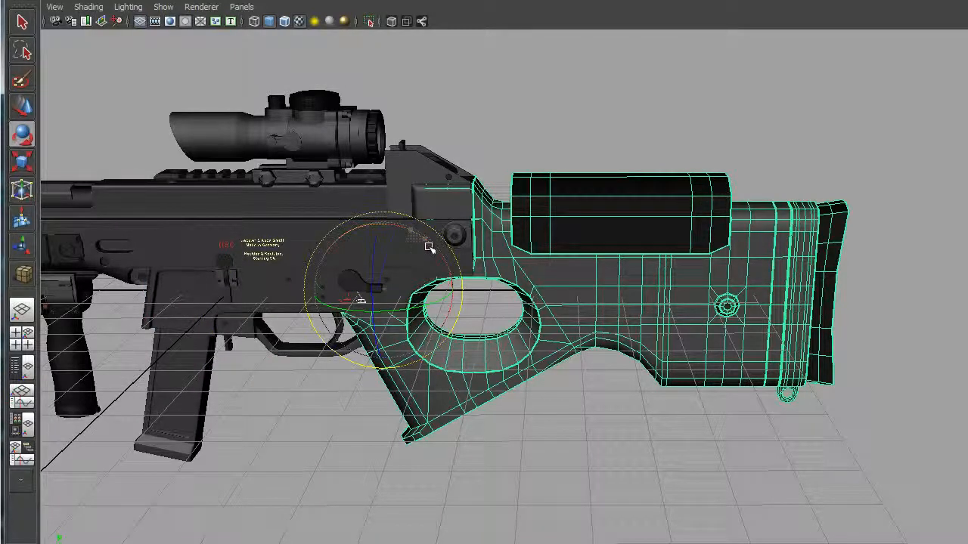
drag(429, 248, 440, 260)
key(ctrl+z)
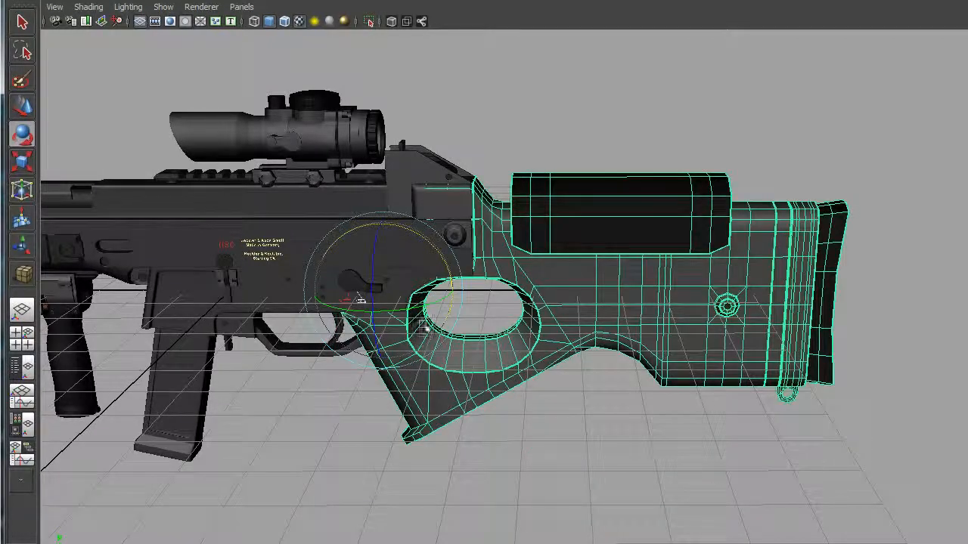
- Separate the combined stock back into its individual meshes, and check the split by selecting the stock body and the cheek rest individually
alt+middle_drag(493, 354, 595, 337)
alt+right_drag(587, 361, 486, 380)
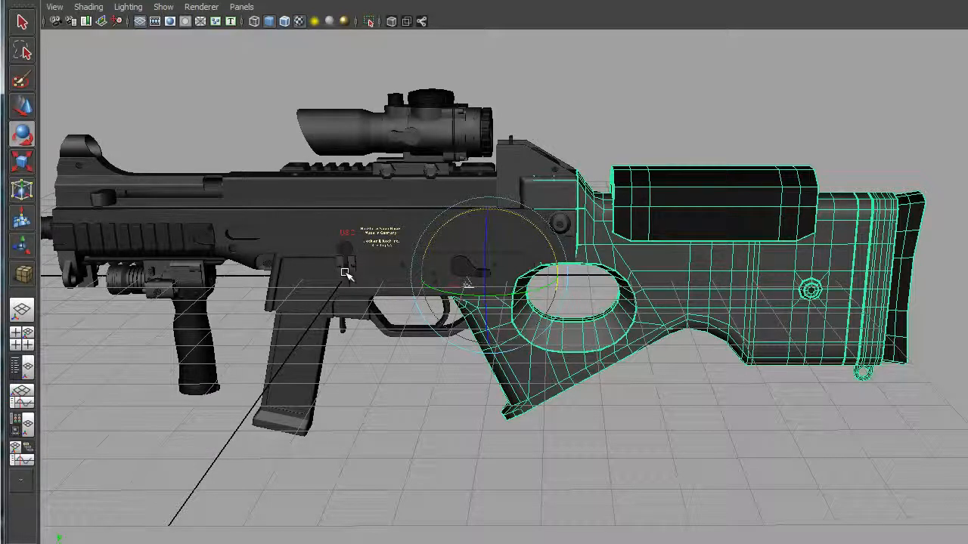
click(647, 264)
alt+middle_drag(655, 383, 659, 389)
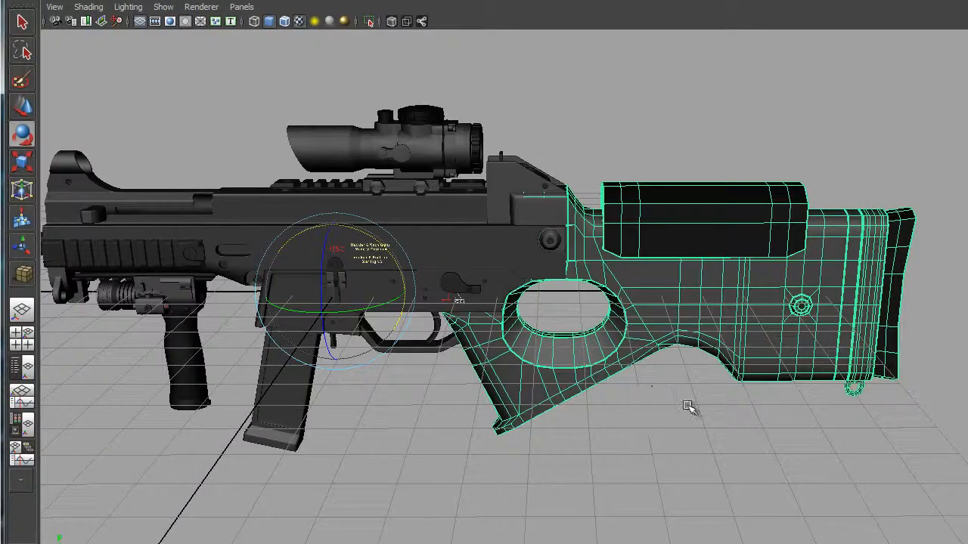
alt+right_drag(687, 405, 675, 369)
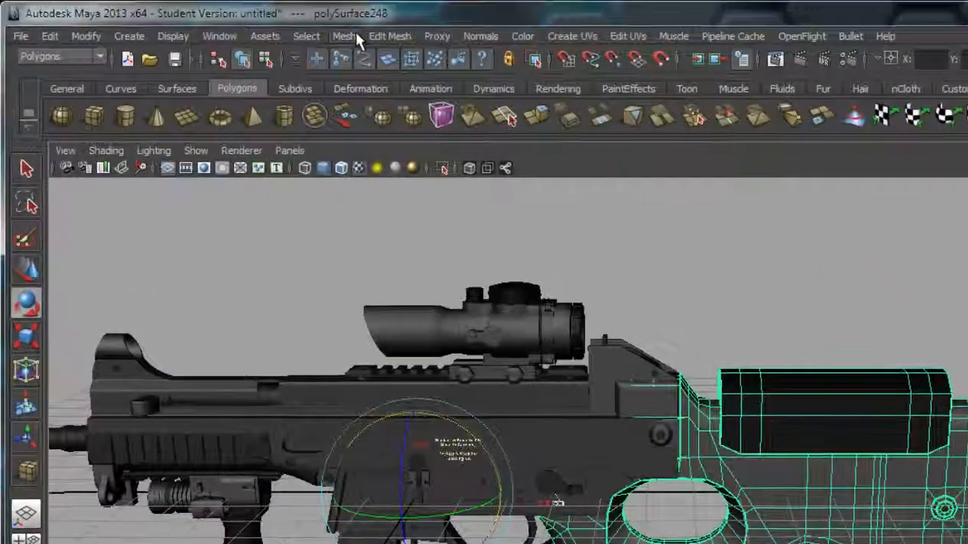
click(355, 30)
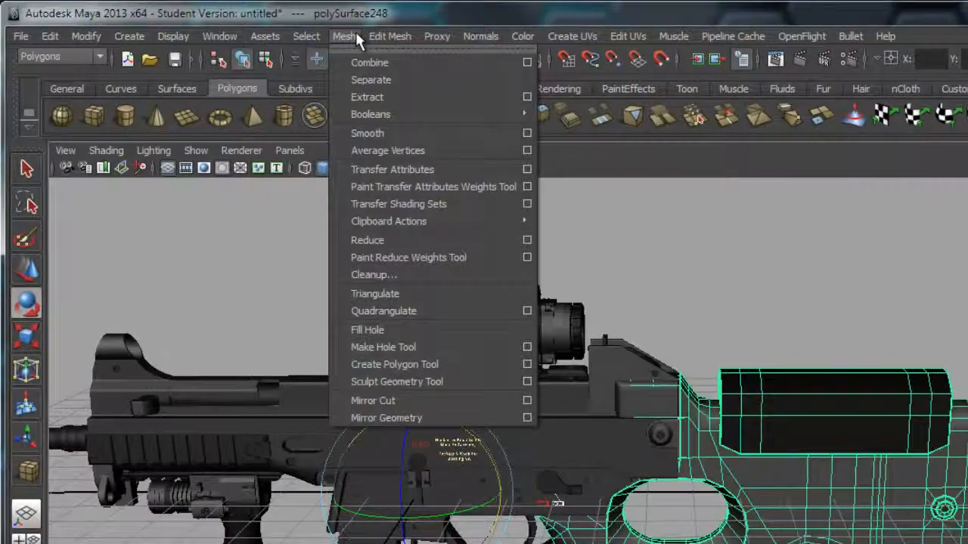
click(382, 80)
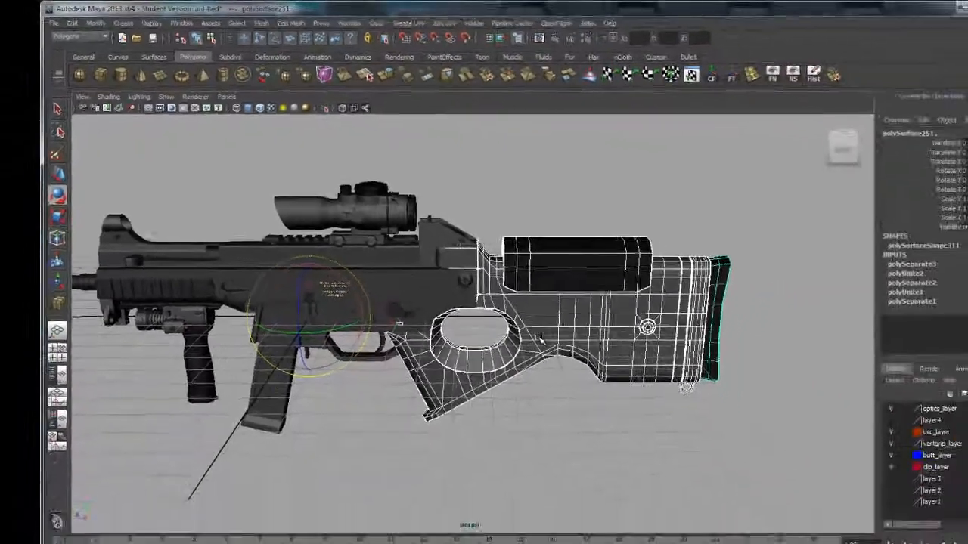
click(565, 305)
click(573, 263)
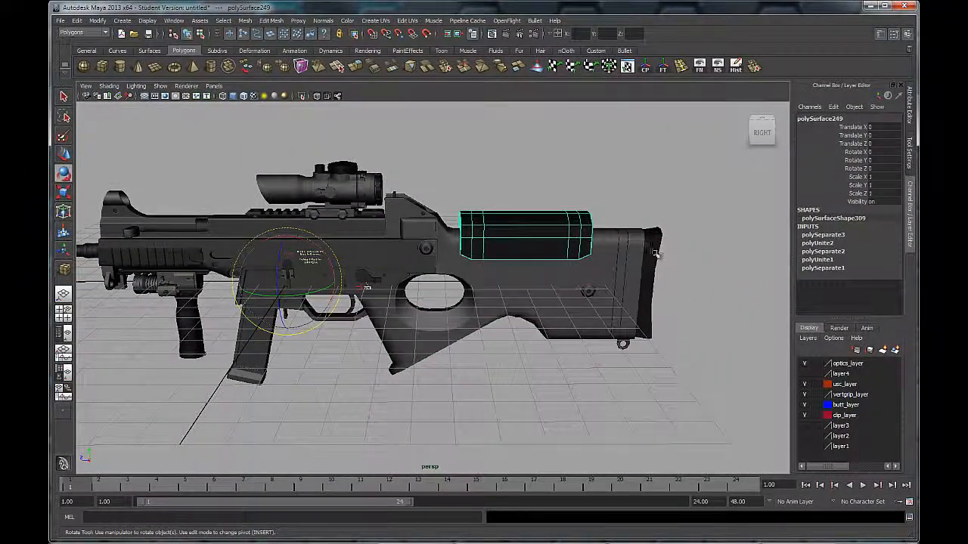
- Select the stock body, cheek rest and butt pad one at a time to examine where each separated mesh's pivot sits
click(650, 306)
click(588, 307)
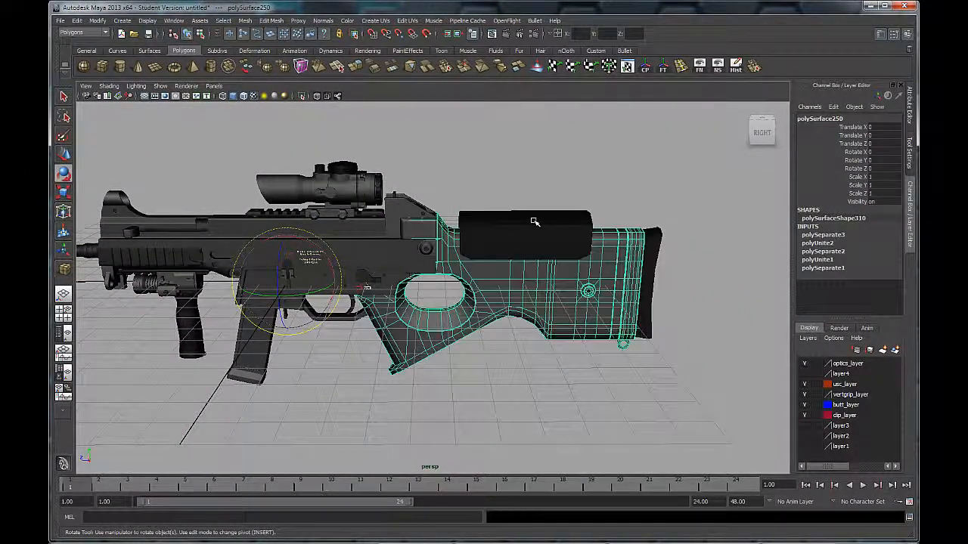
click(534, 221)
click(648, 238)
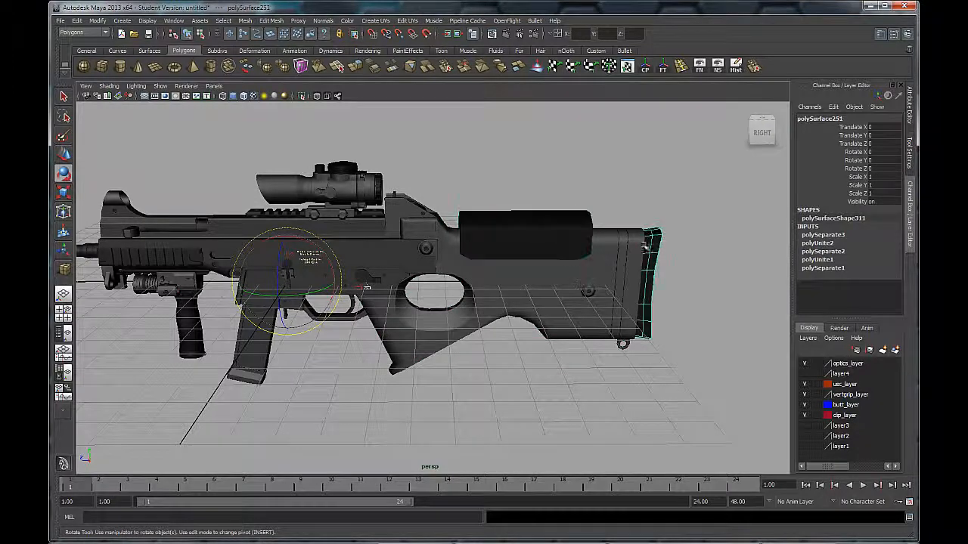
click(549, 290)
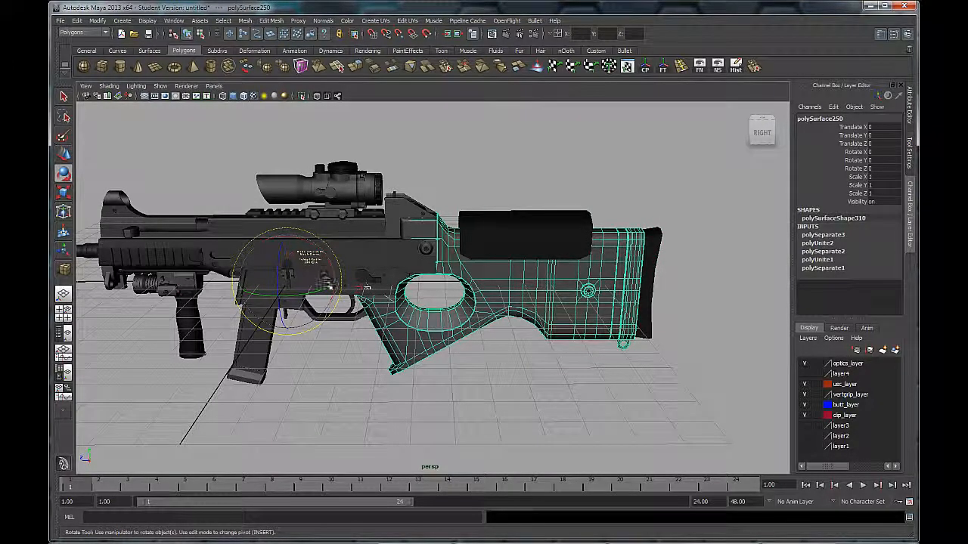
click(536, 247)
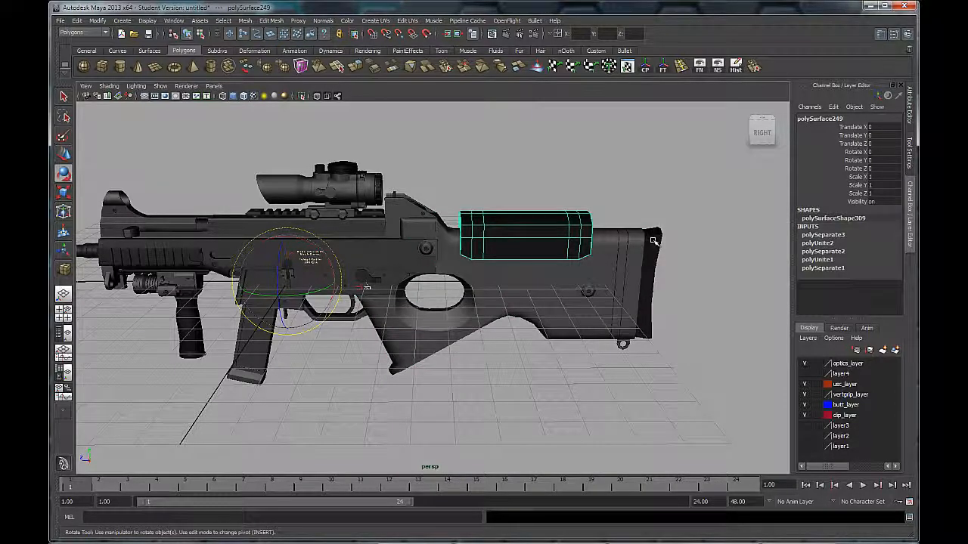
click(652, 242)
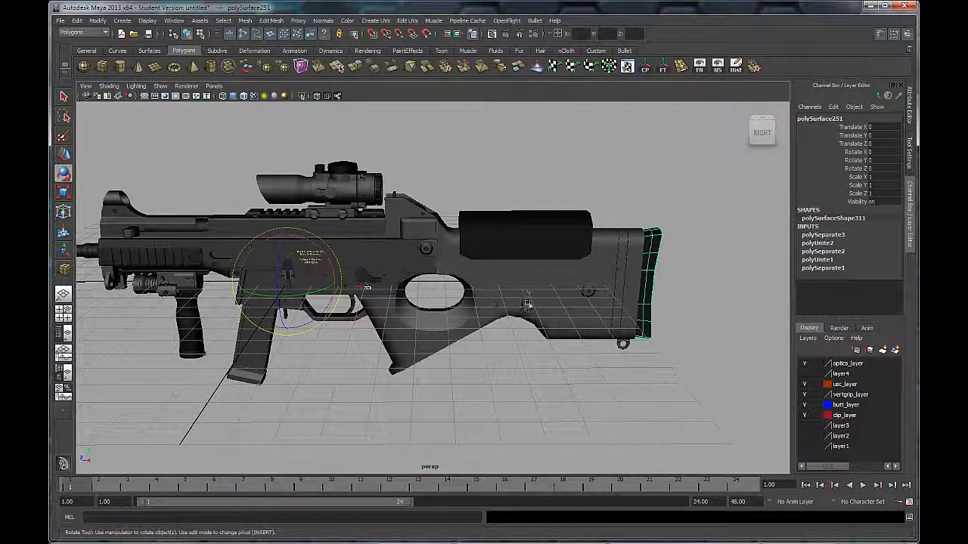
- Select the stock body, butt pad and cheek rest together and center the pivot of each mesh
click(529, 280)
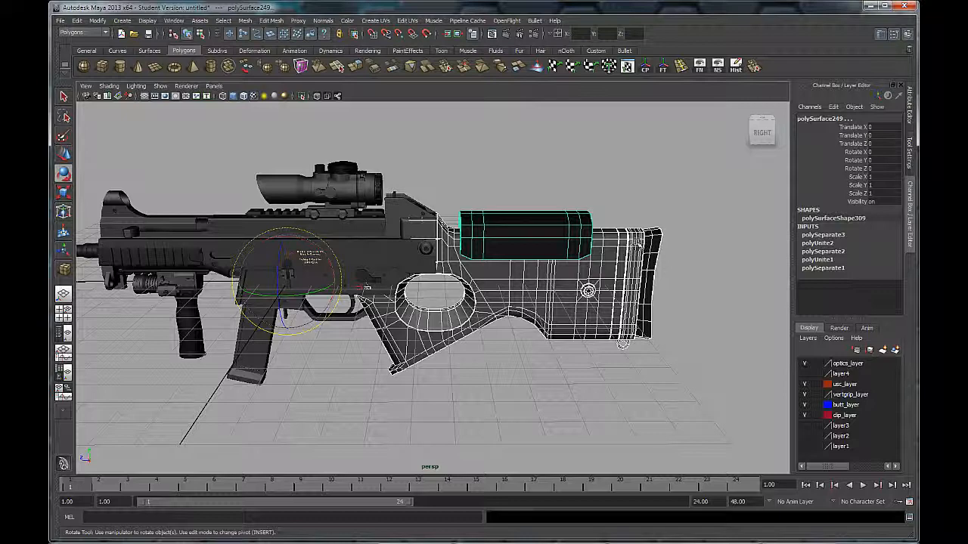
click(103, 21)
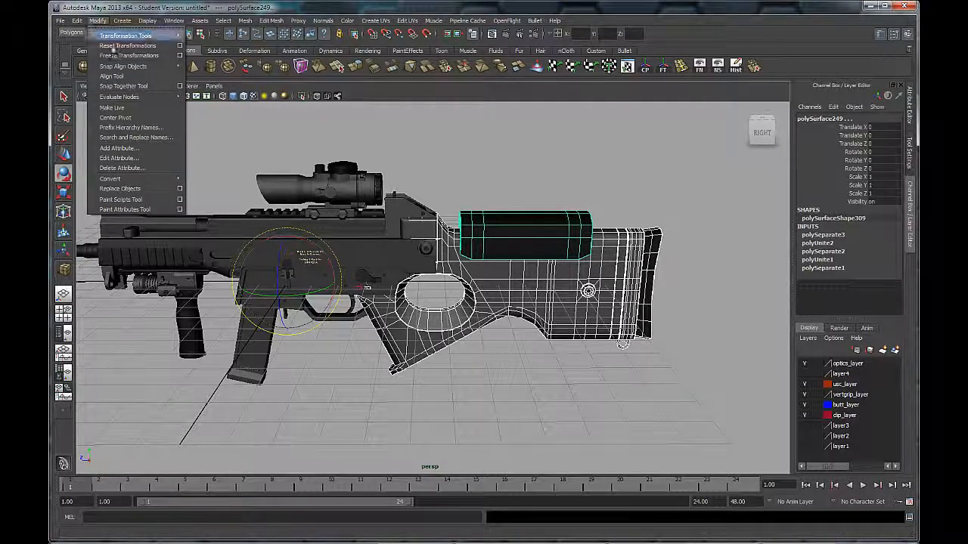
click(117, 118)
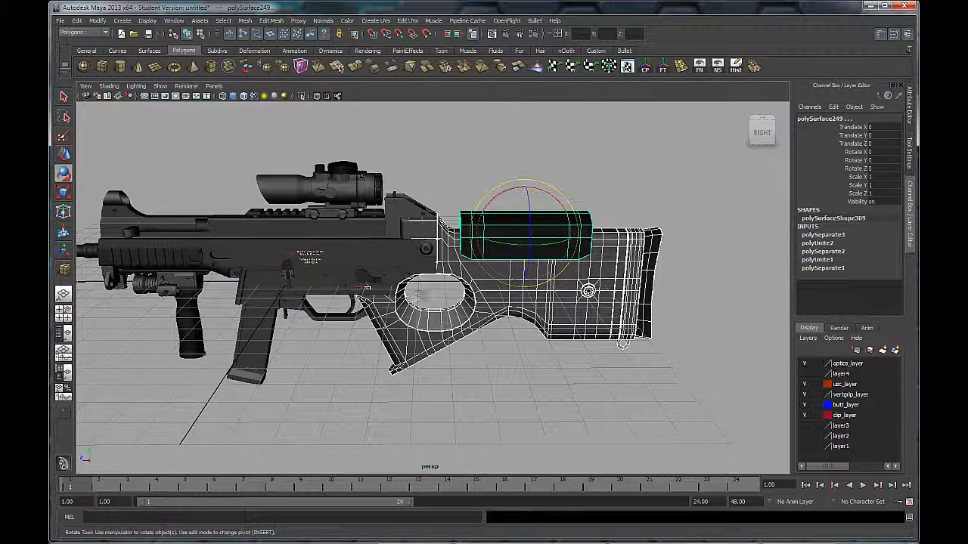
- With the Move tool, select the cheek rest, stock body and butt pad individually to examine their pivots, and clear the selection
click(63, 154)
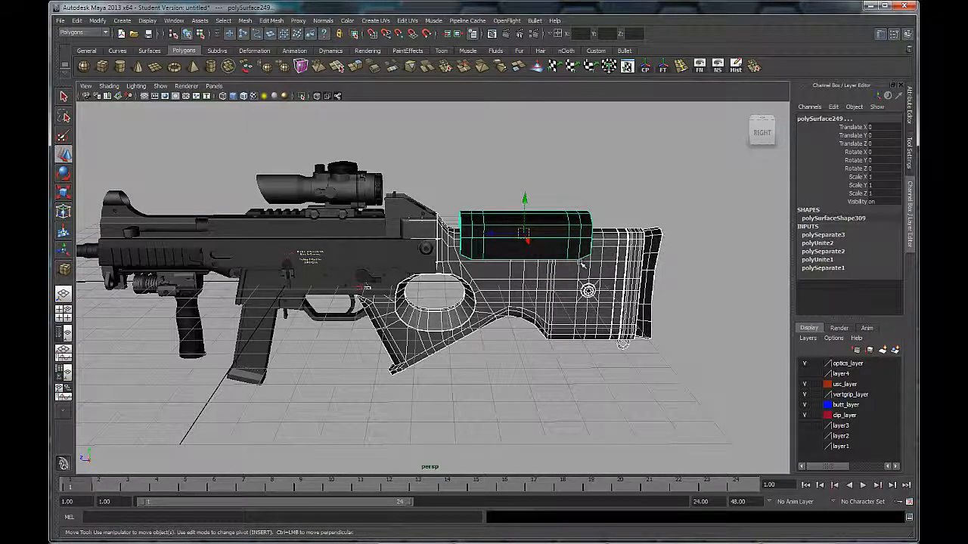
click(559, 231)
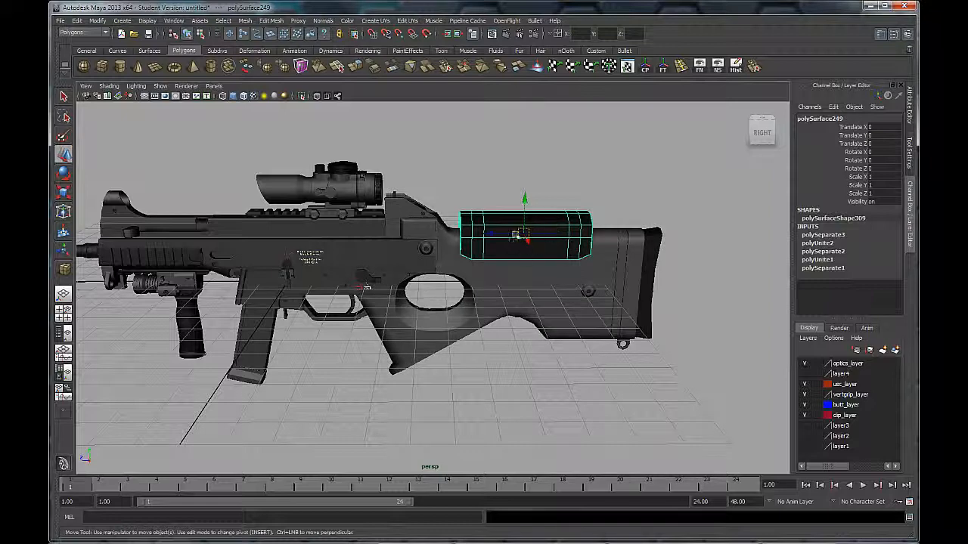
click(538, 307)
alt+drag(598, 410, 591, 395)
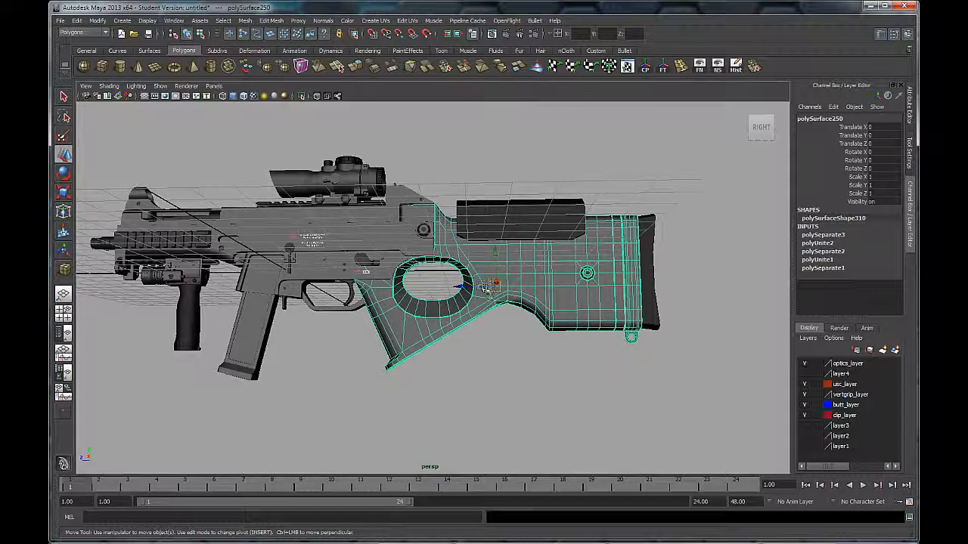
click(657, 327)
alt+drag(687, 324, 678, 329)
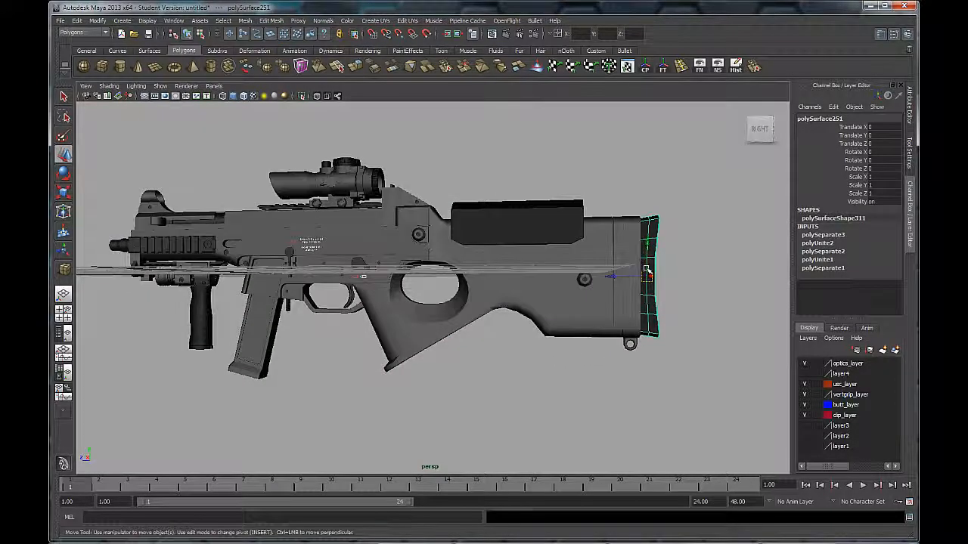
click(513, 371)
alt+drag(428, 357, 457, 364)
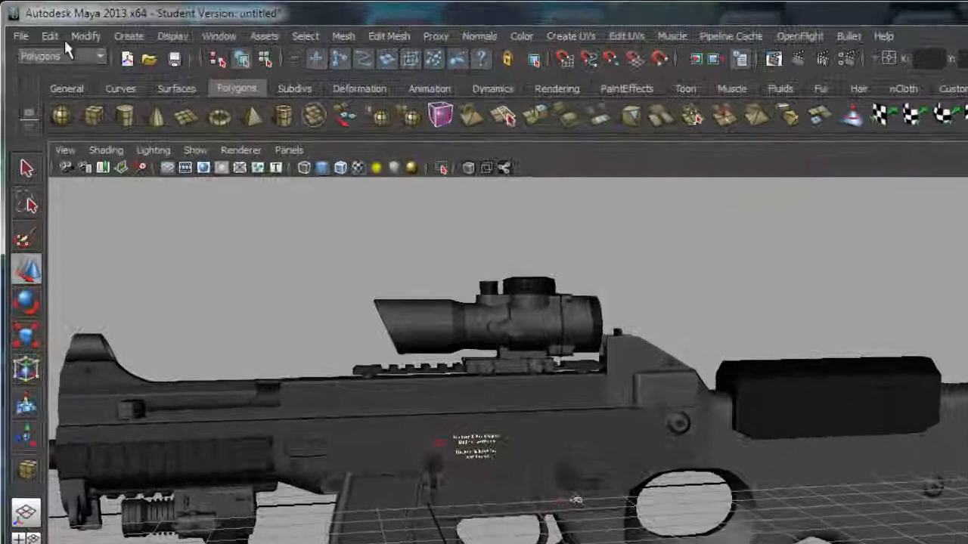
click(82, 21)
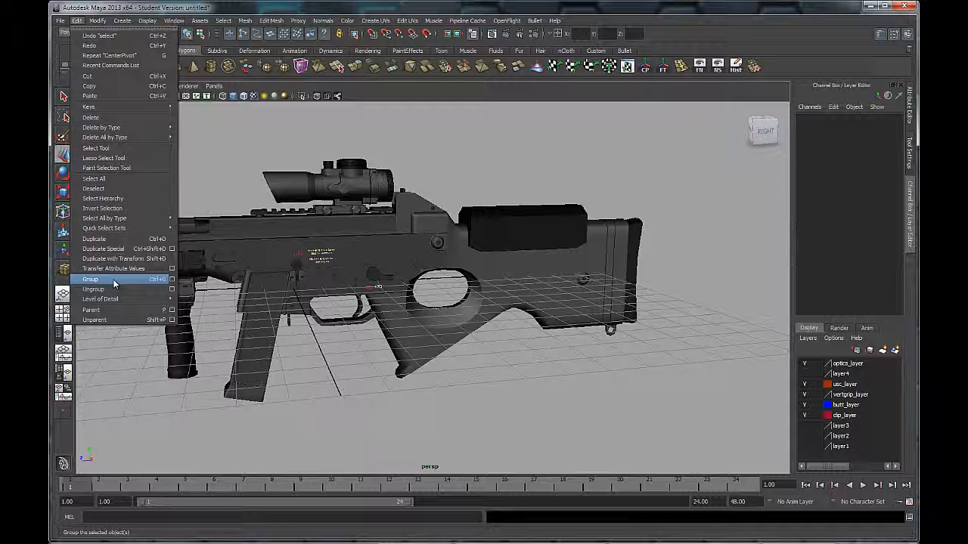
click(405, 96)
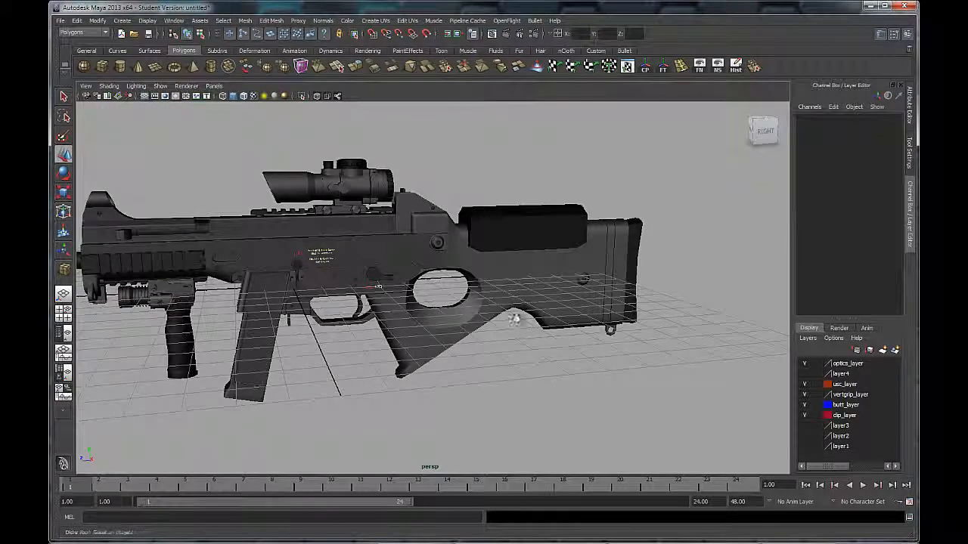
alt+drag(514, 319, 505, 294)
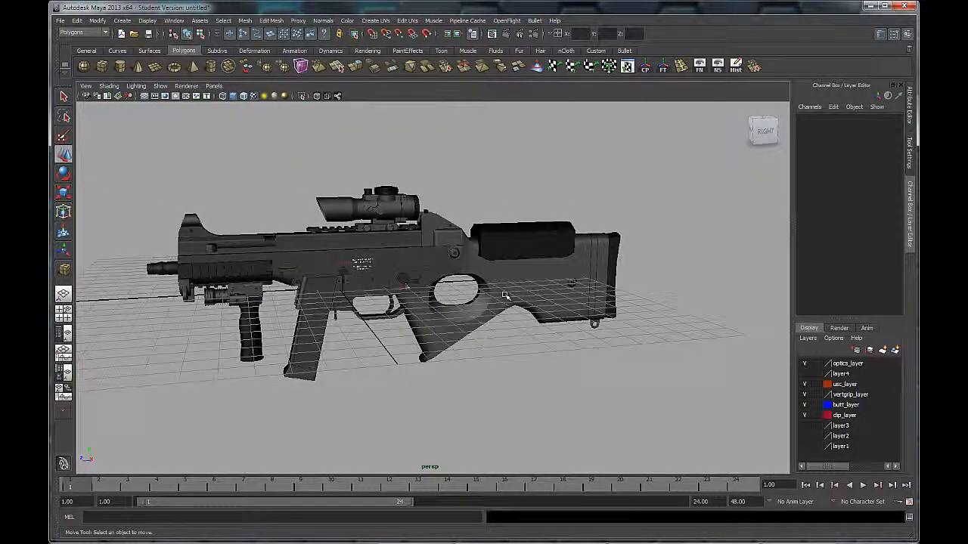